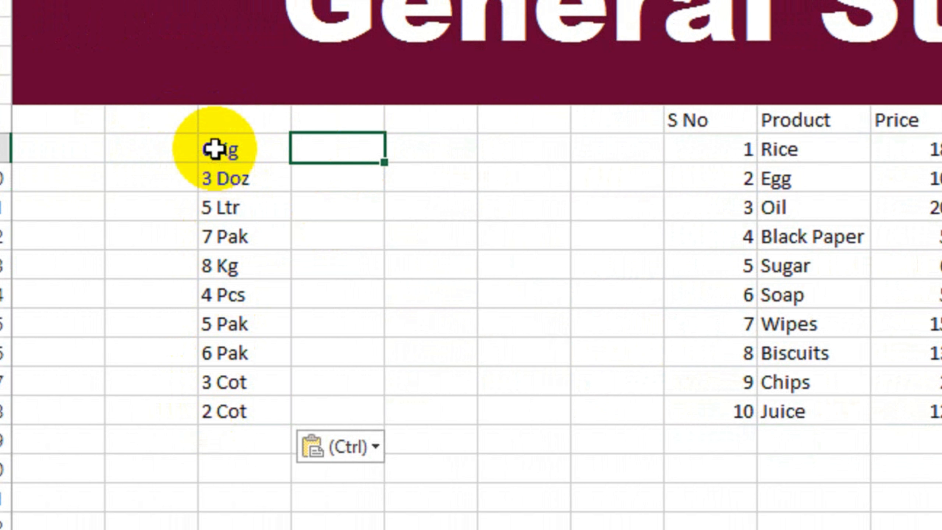
- Change the first three quantities in C9:C11 to 64 Kg, 342 Doz and 54 Ltr
{"action": "left_click", "coordinate": [213, 150]}
{"action": "key", "text": "ctrl+Down"}
{"action": "double_click", "coordinate": [216, 148]}
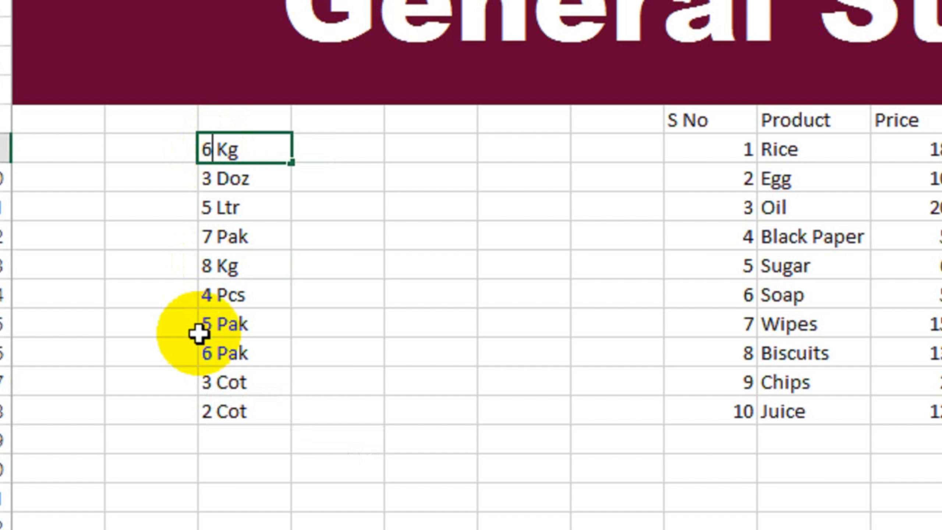
{"action": "type", "text": "4"}
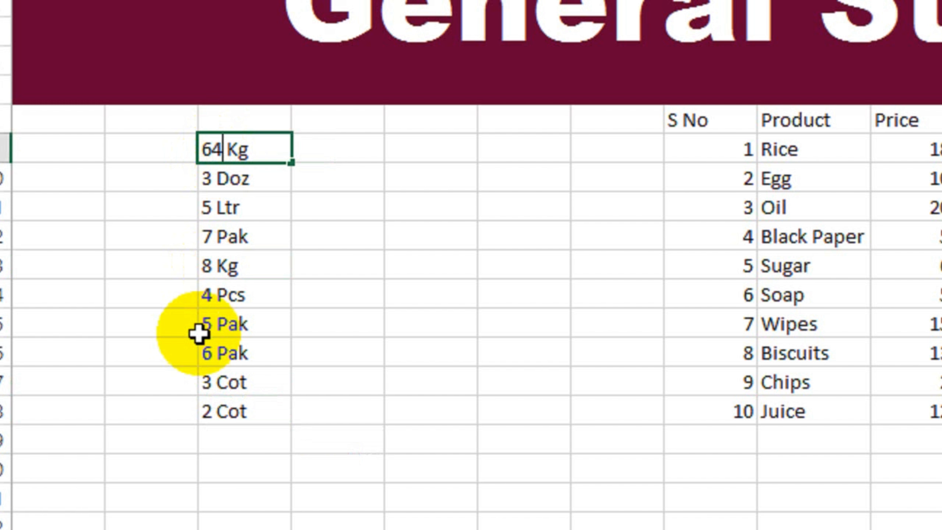
{"action": "key", "text": "Return"}
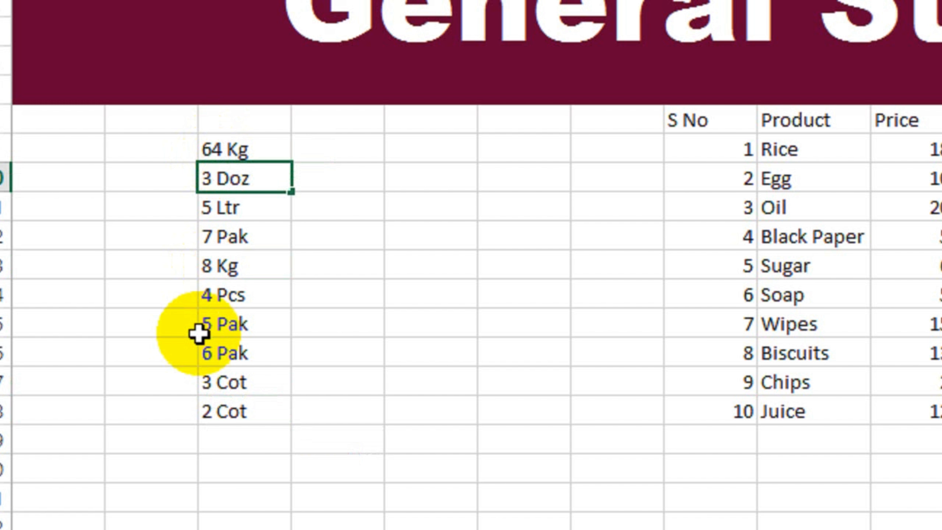
{"action": "type", "text": "42"}
{"action": "key", "text": "Return"}
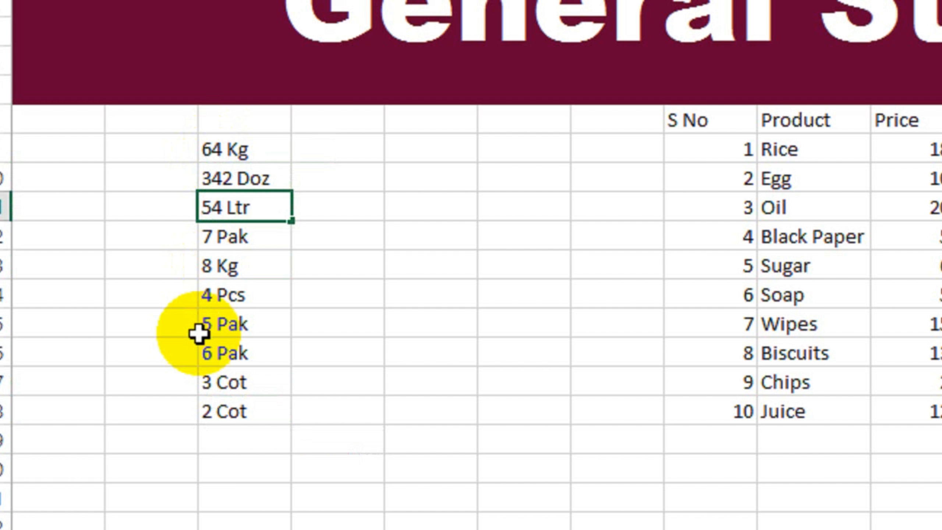
{"action": "key", "text": "Return"}
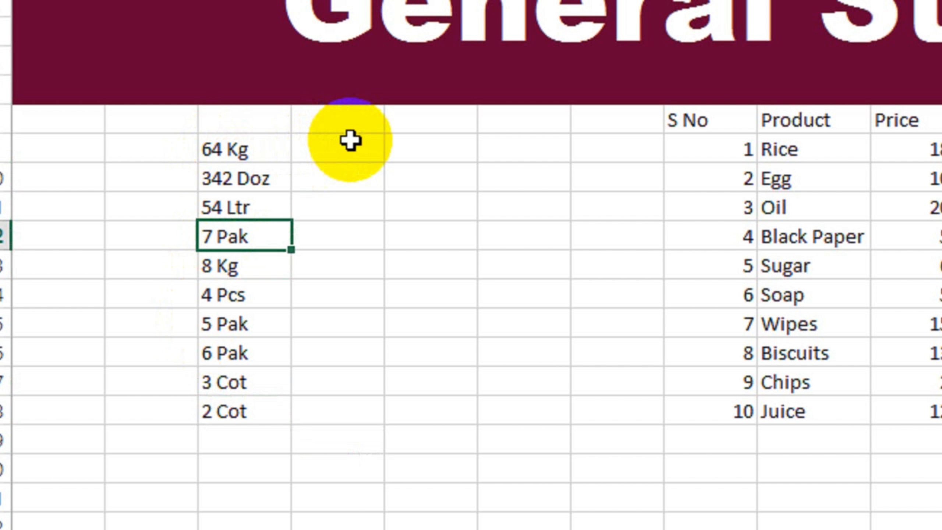
- Enter =FIND(" ",C9) in D9 to locate the space, and fill the formula down to D11
{"action": "left_click", "coordinate": [366, 148]}
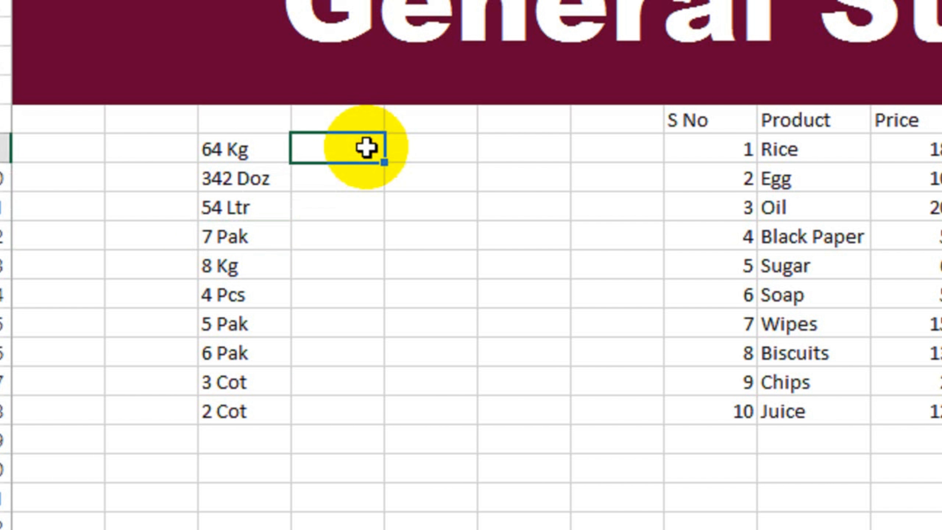
{"action": "type", "text": "=find"}
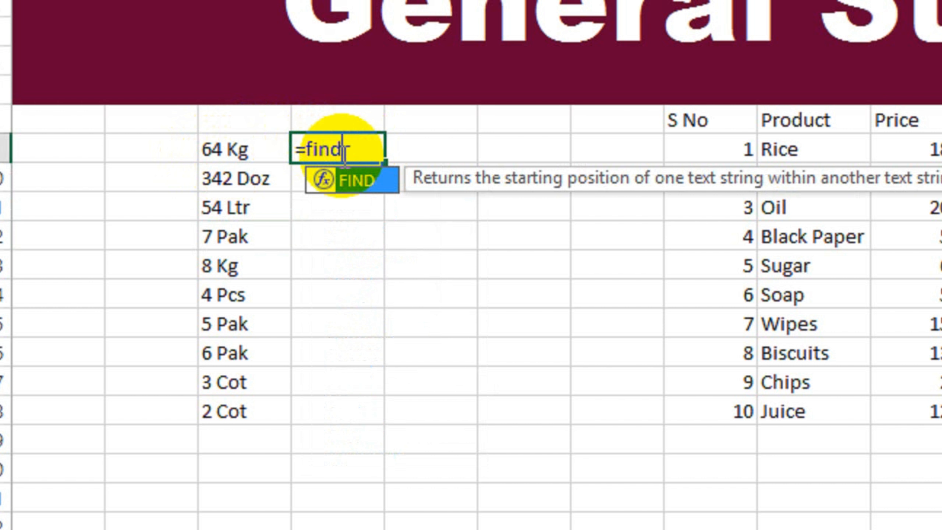
{"action": "key", "text": "Tab"}
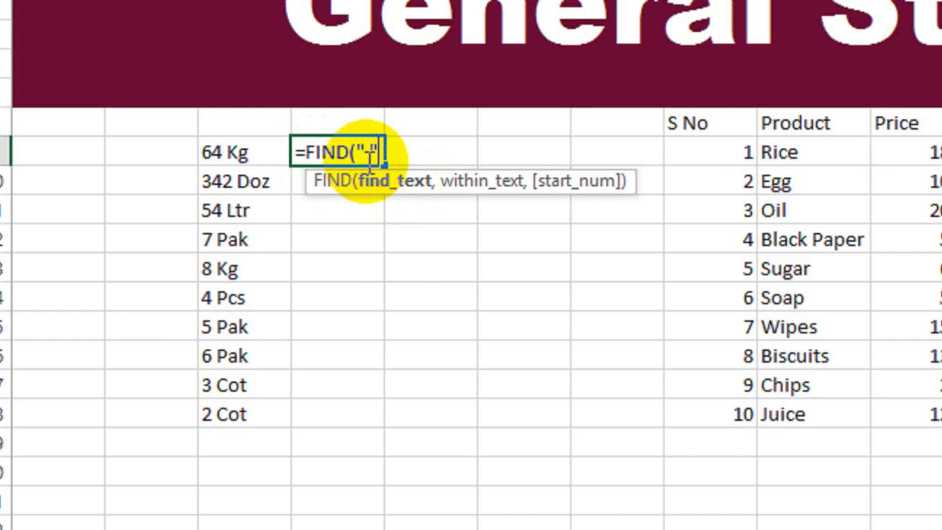
{"action": "type", "text": ","}
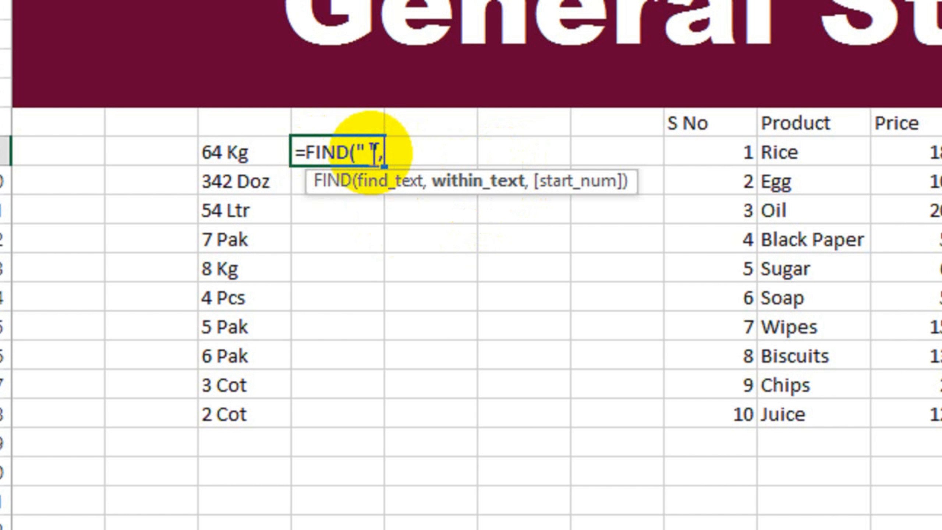
{"action": "left_click", "coordinate": [214, 162]}
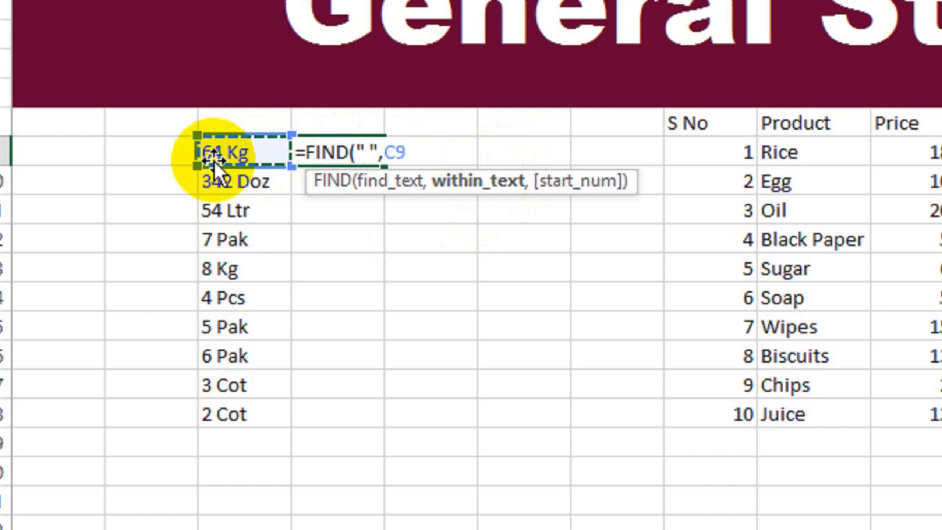
{"action": "type", "text": ")"}
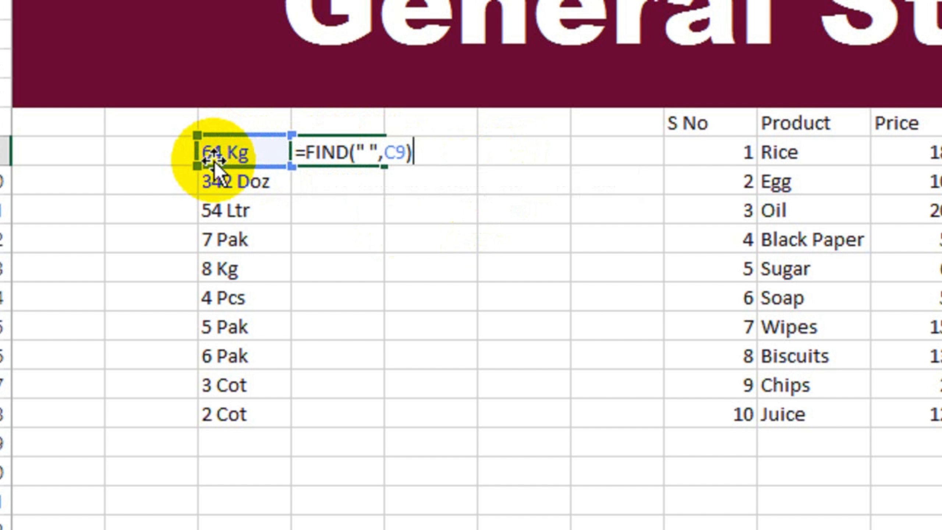
{"action": "key", "text": "Return"}
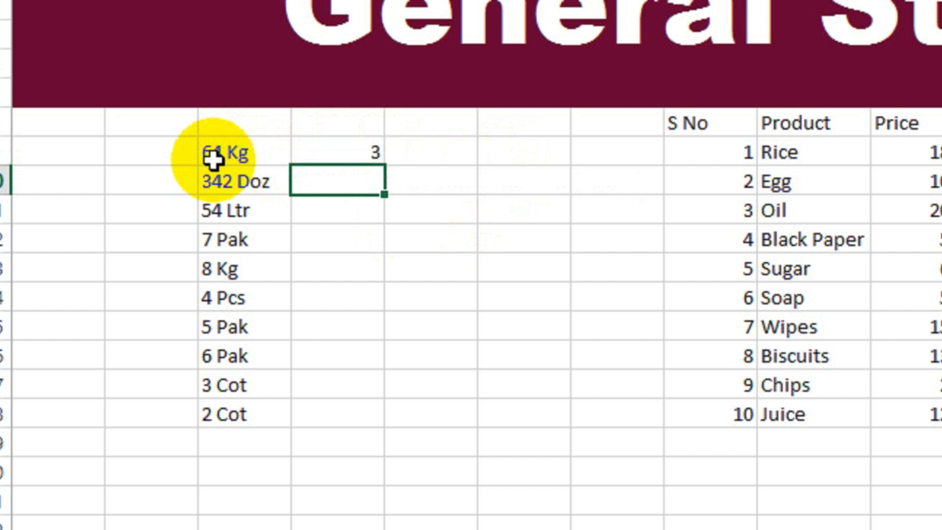
{"action": "left_click", "coordinate": [350, 149]}
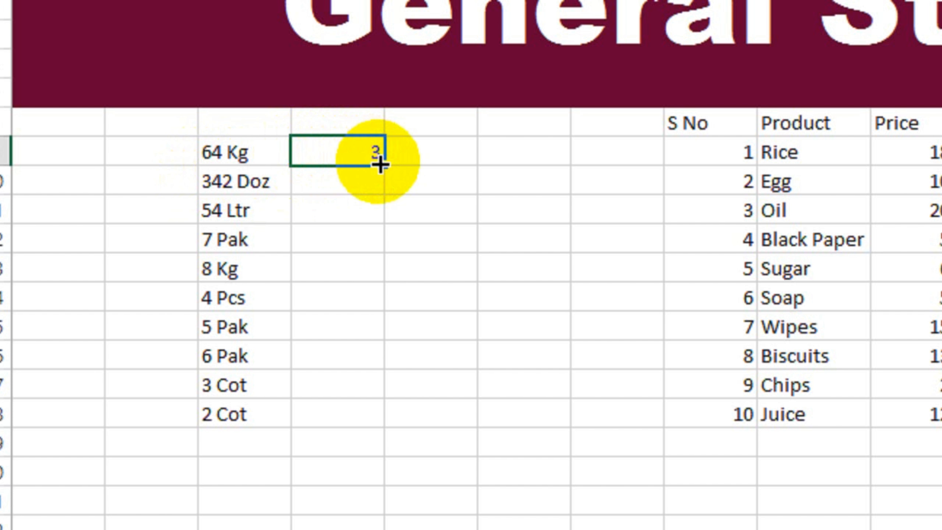
{"action": "left_click_drag", "start_coordinate": [381, 164], "coordinate": [361, 228]}
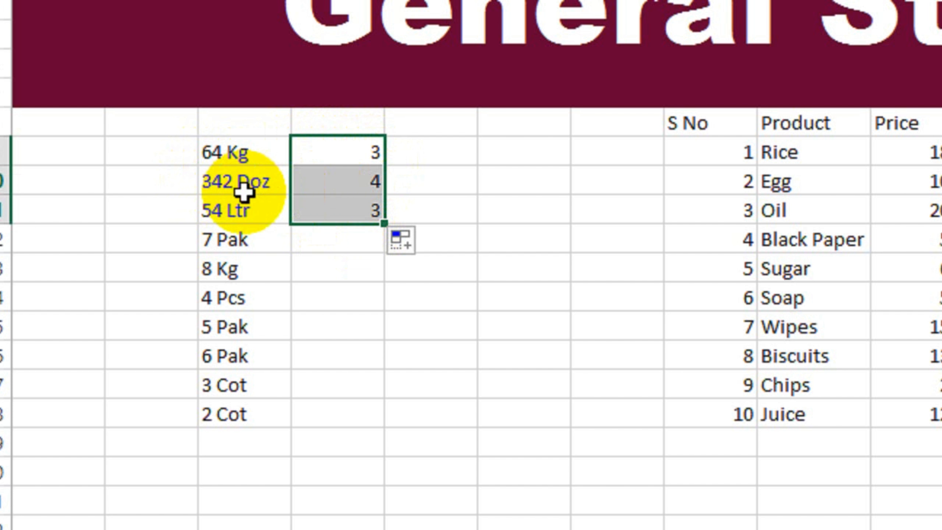
- Enter =LEFT(C9,1) in E9 to extract the first character of the quantity
{"action": "left_click", "coordinate": [443, 143]}
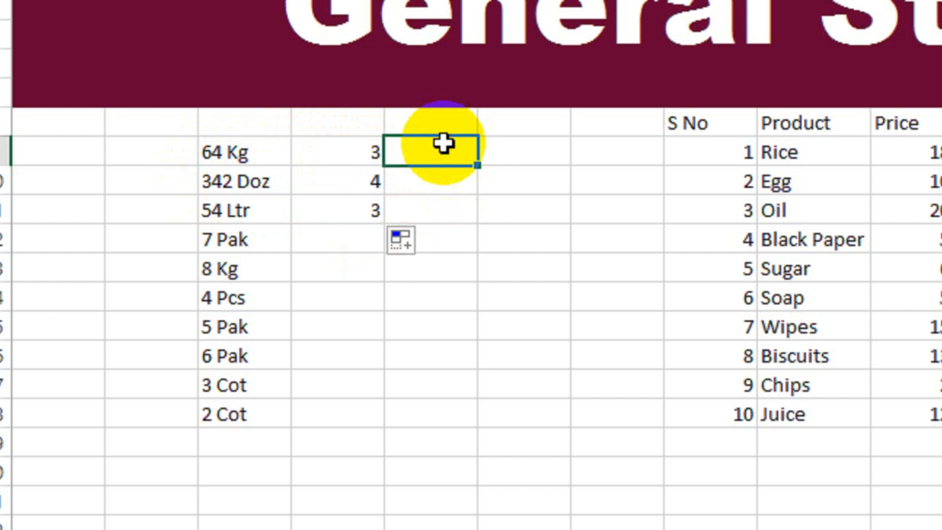
{"action": "type", "text": "="}
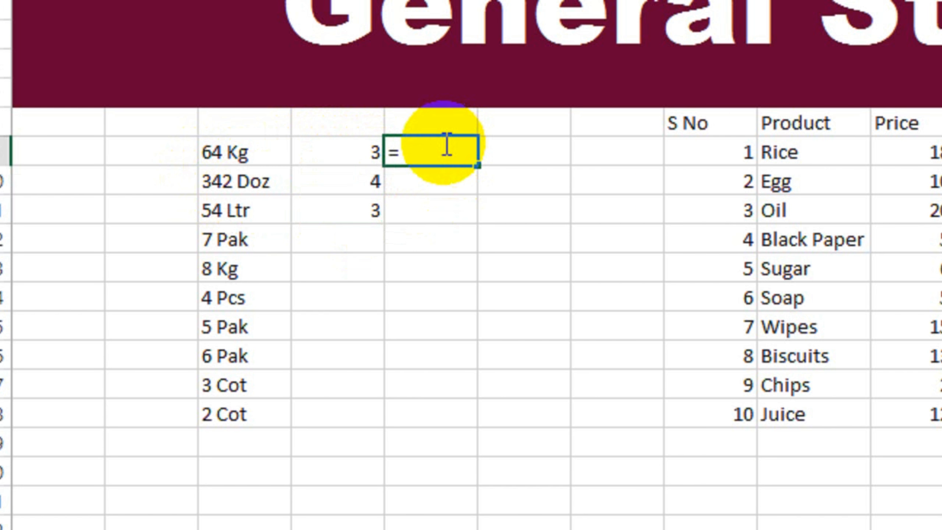
{"action": "type", "text": "lef"}
{"action": "key", "text": "Tab"}
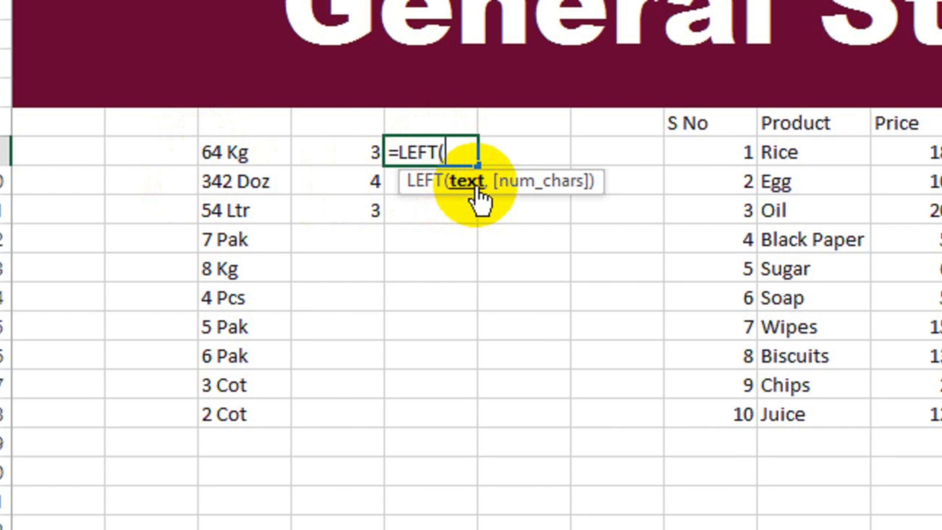
{"action": "left_click", "coordinate": [219, 151]}
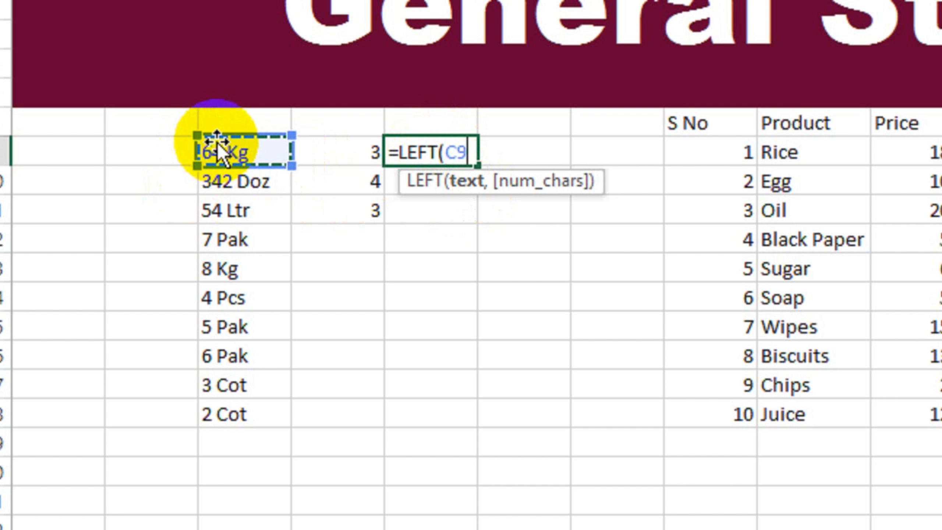
{"action": "type", "text": ",1"}
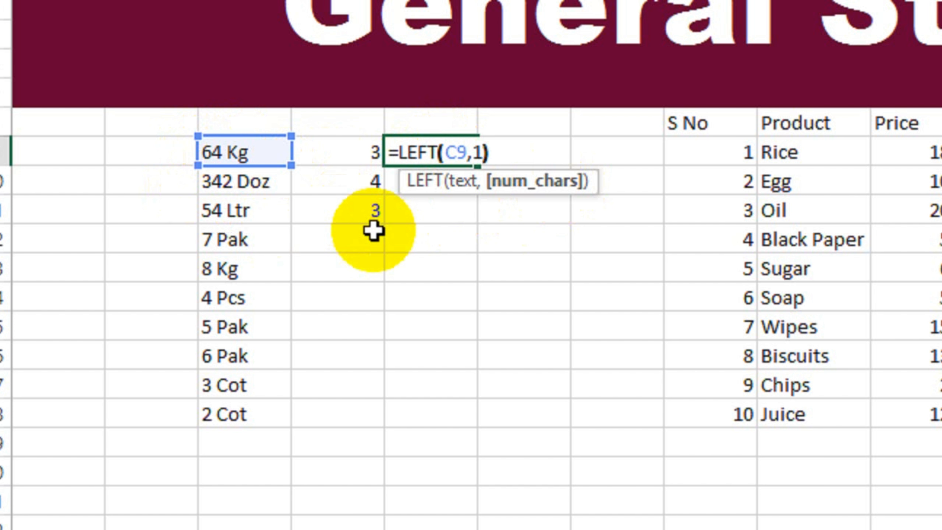
{"action": "key", "text": "Return"}
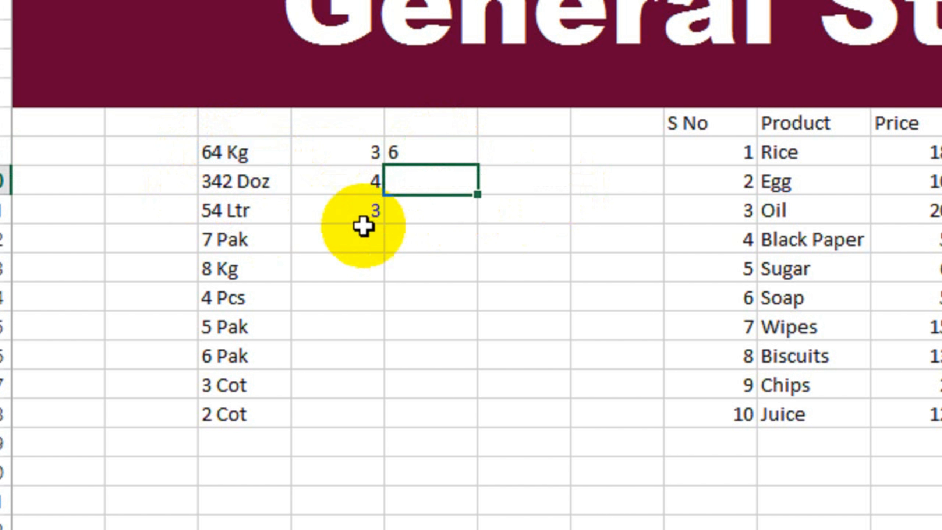
- Change the LEFT formula in E9 to extract 2 characters and fill it down to E11
{"action": "double_click", "coordinate": [450, 149]}
{"action": "left_click", "coordinate": [479, 154]}
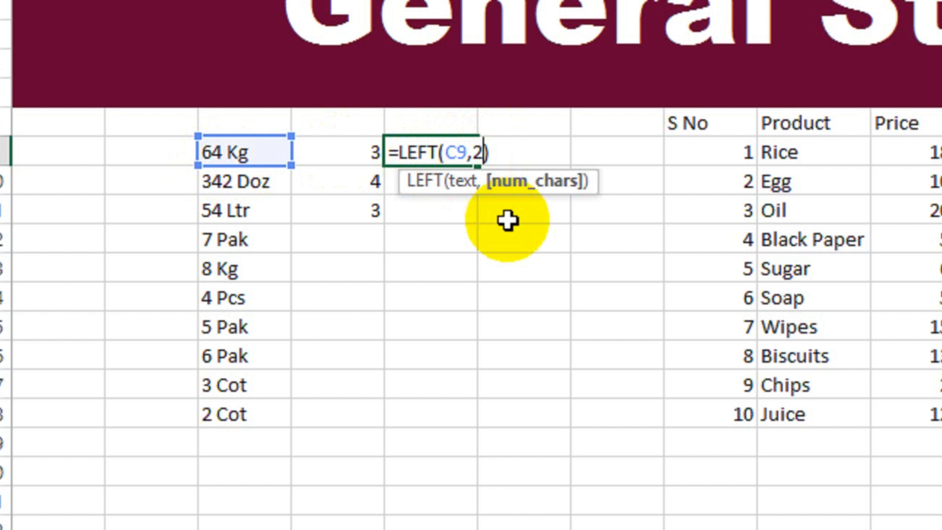
{"action": "type", "text": "2"}
{"action": "key", "text": "Return"}
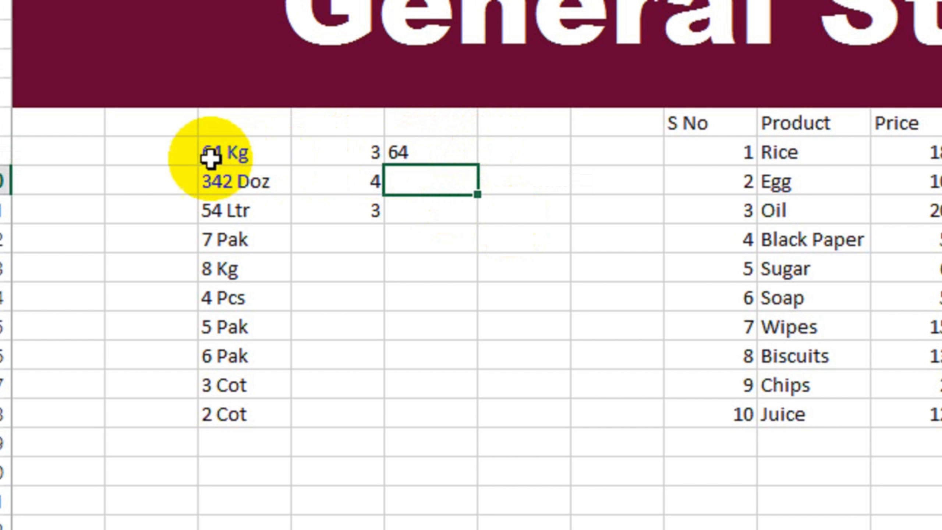
{"action": "left_click", "coordinate": [445, 153]}
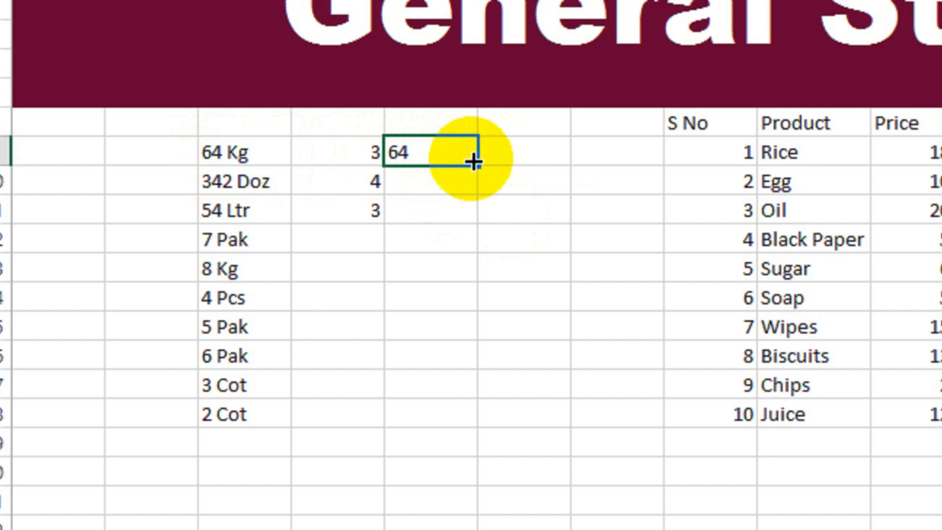
{"action": "left_click_drag", "start_coordinate": [475, 163], "coordinate": [461, 225]}
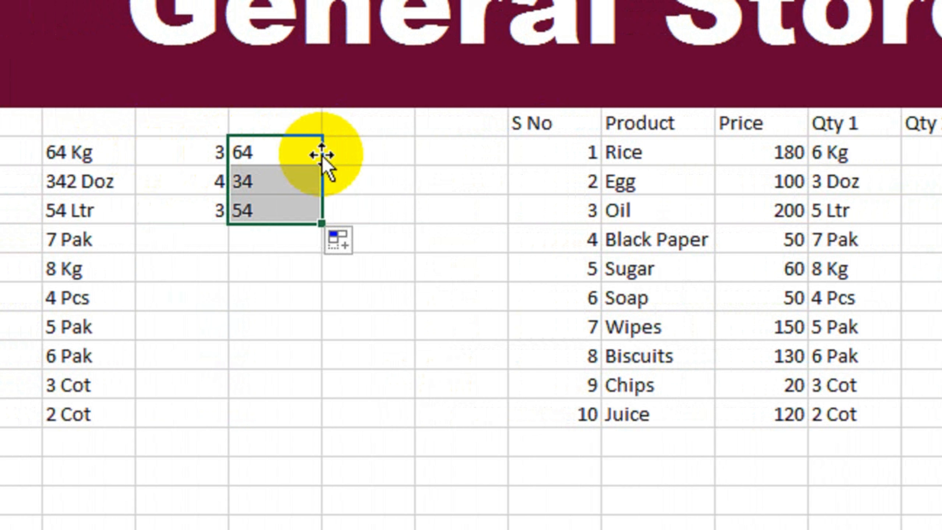
- Enter =LEN(D9) in F9 to count the characters of the FIND result
{"action": "left_click", "coordinate": [298, 147]}
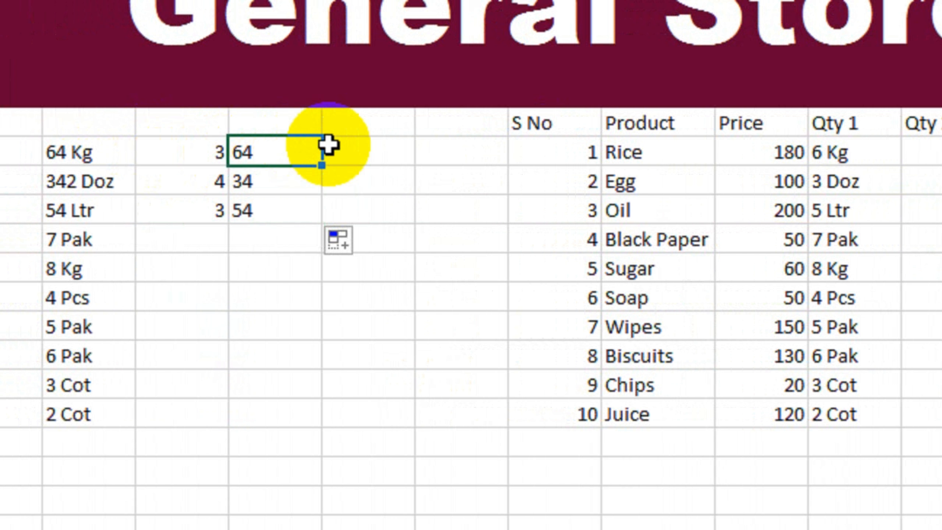
{"action": "left_click", "coordinate": [365, 159]}
{"action": "type", "text": "="}
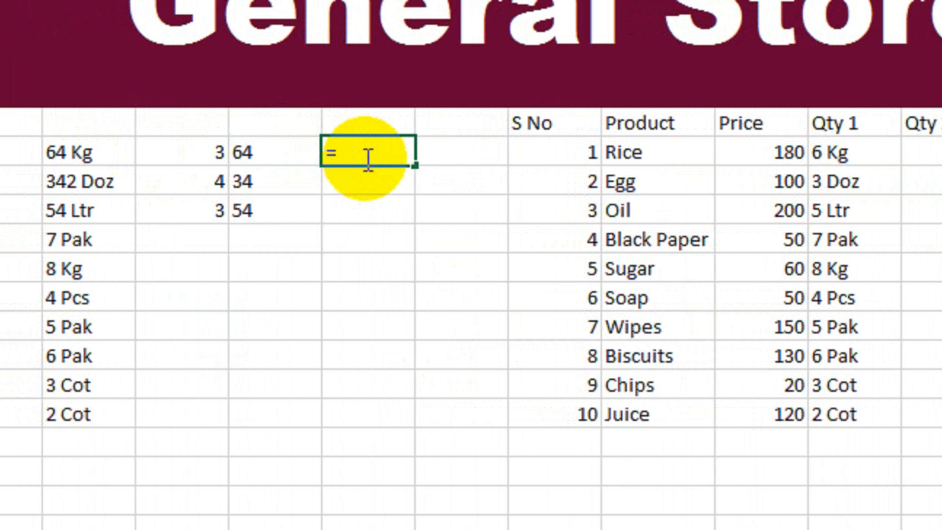
{"action": "type", "text": "len"}
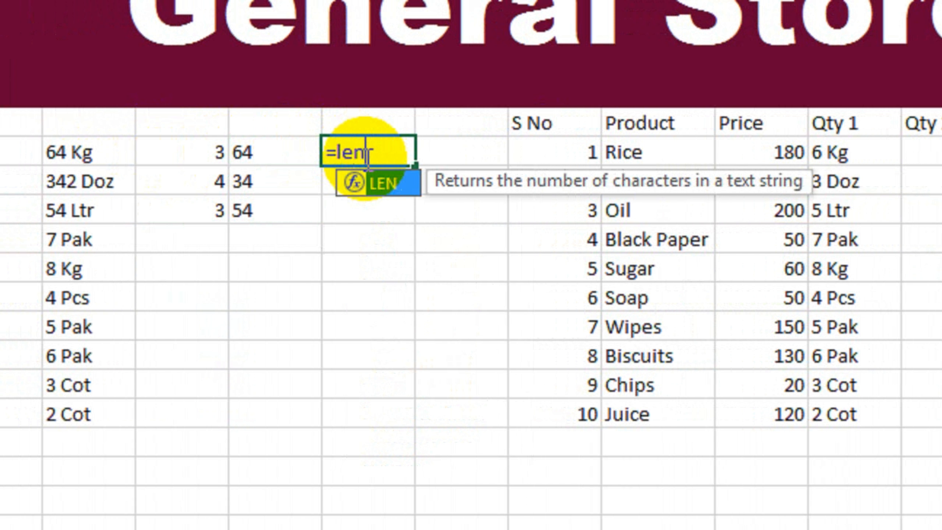
{"action": "key", "text": "Tab"}
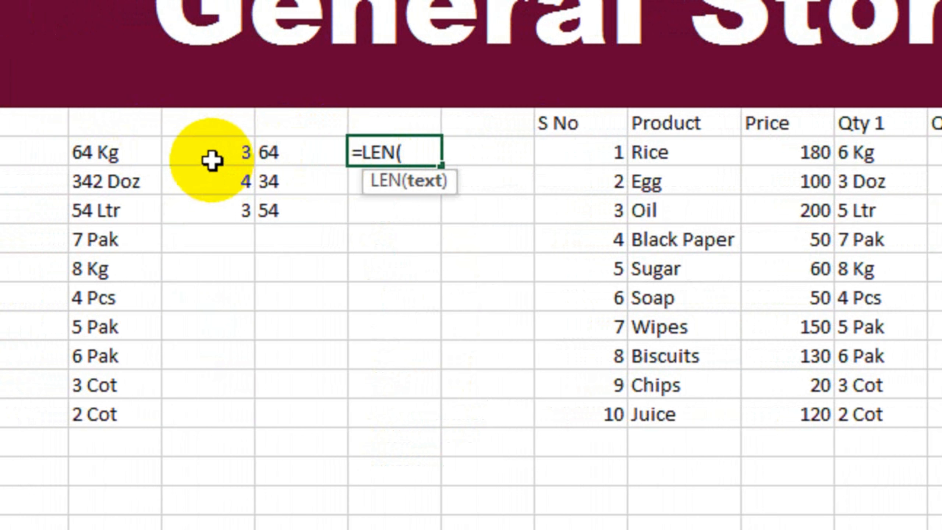
{"action": "left_click", "coordinate": [228, 152]}
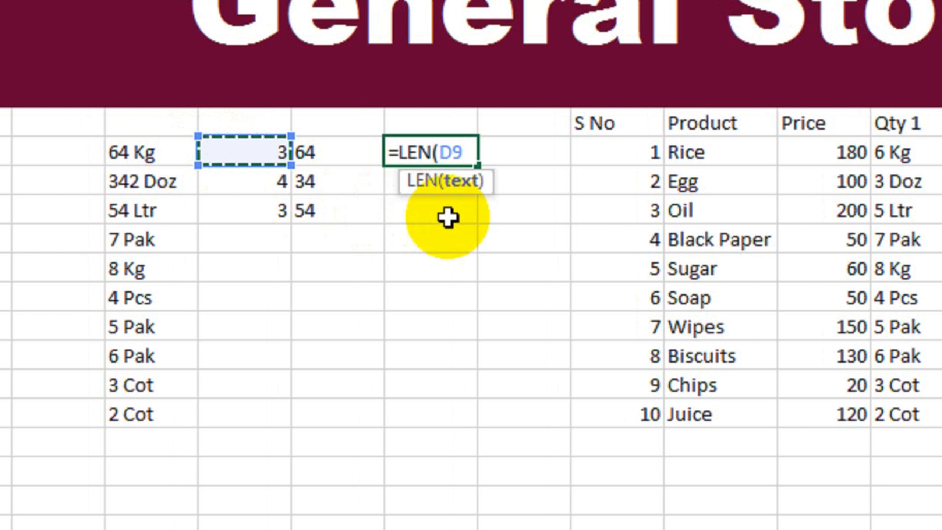
{"action": "type", "text": ")"}
{"action": "key", "text": "Return"}
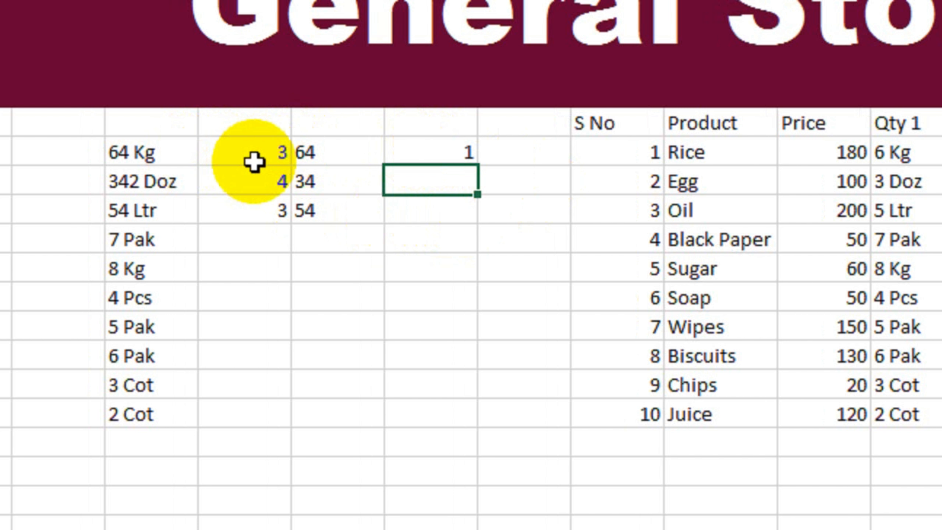
- Change the LEN formula in F9 to =LEN(E9) to count the characters of the LEFT result
{"action": "left_click", "coordinate": [444, 144]}
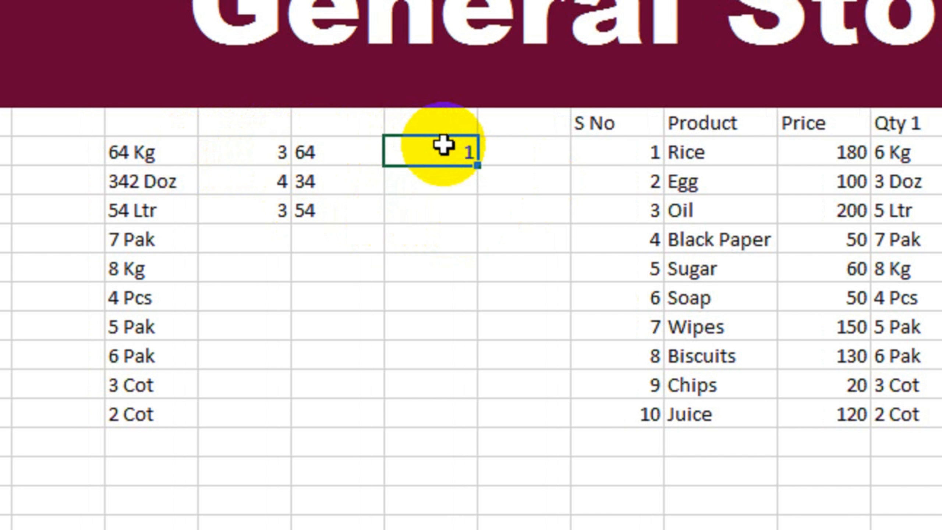
{"action": "double_click", "coordinate": [444, 145]}
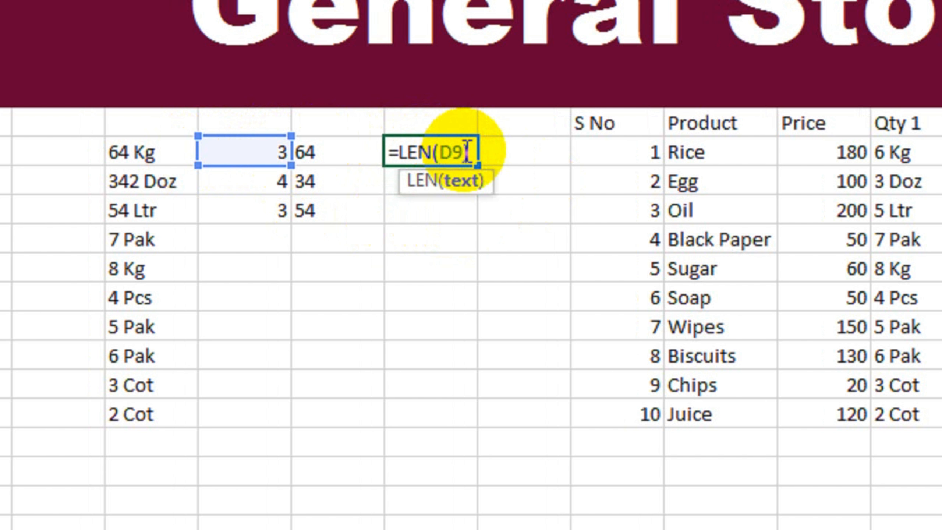
{"action": "key", "text": "BackSpace"}
{"action": "key", "text": "BackSpace"}
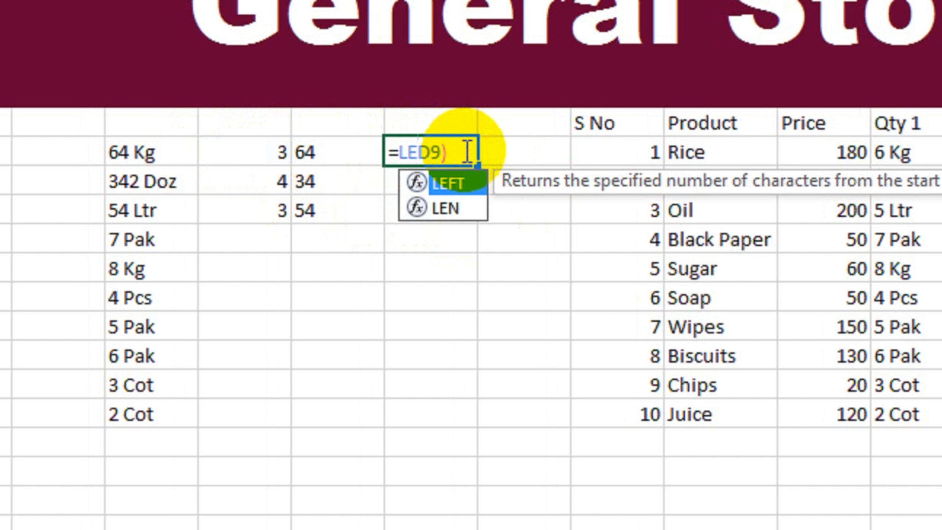
{"action": "key", "text": "Down"}
{"action": "key", "text": "Tab"}
{"action": "key", "text": "Delete"}
{"action": "key", "text": "Delete"}
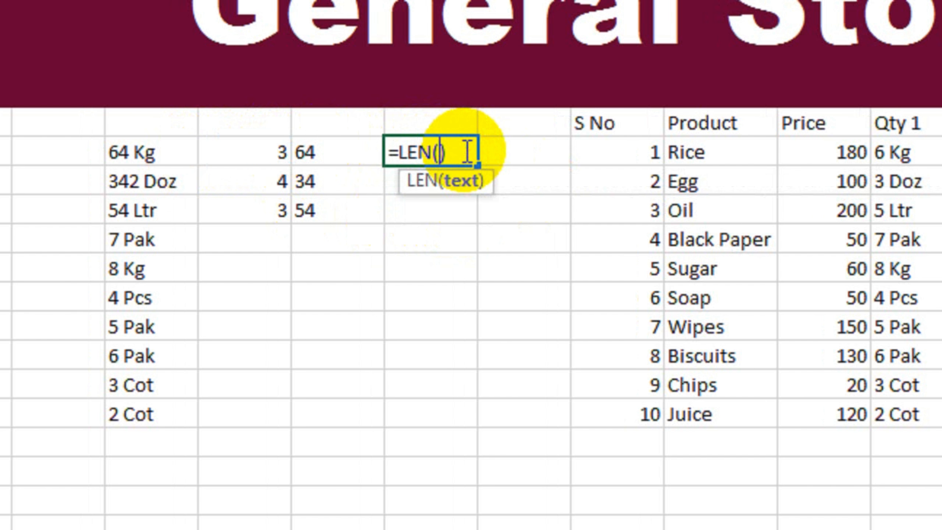
{"action": "left_click", "coordinate": [307, 152]}
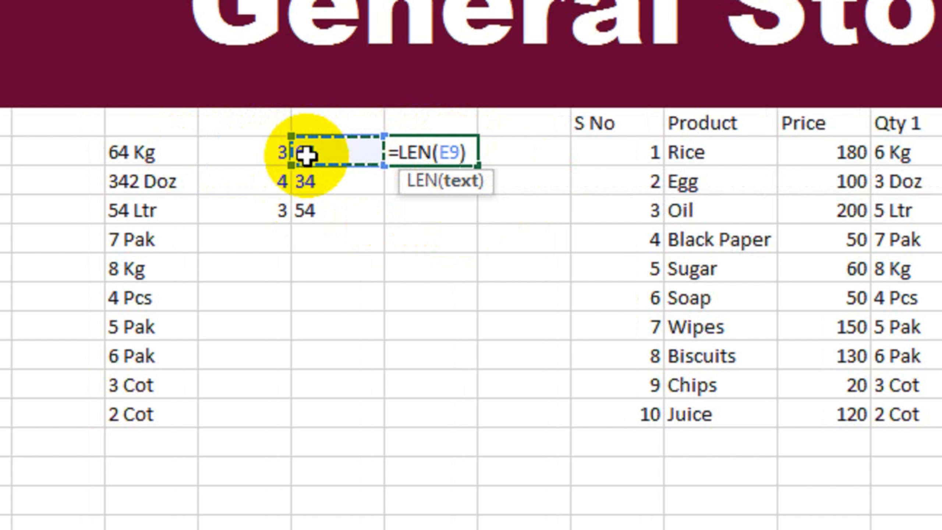
{"action": "key", "text": "Return"}
{"action": "left_click", "coordinate": [420, 188]}
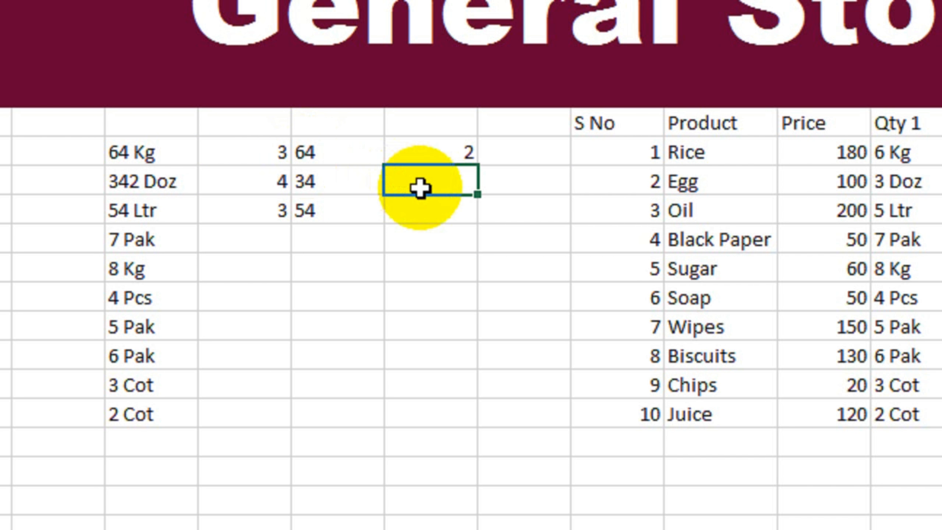
- Change the LEFT formula in E9 to =LEFT(C9,3) to extract three characters
{"action": "left_click", "coordinate": [314, 169]}
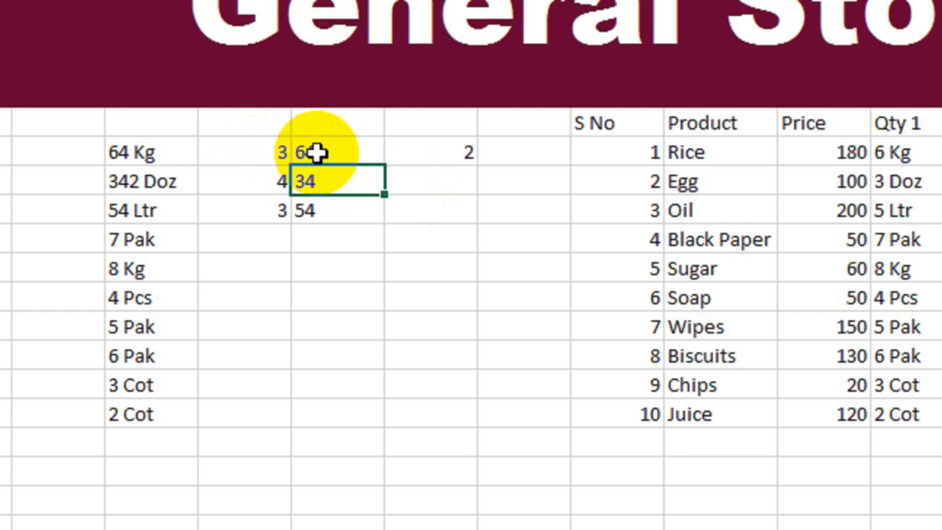
{"action": "left_click", "coordinate": [317, 153]}
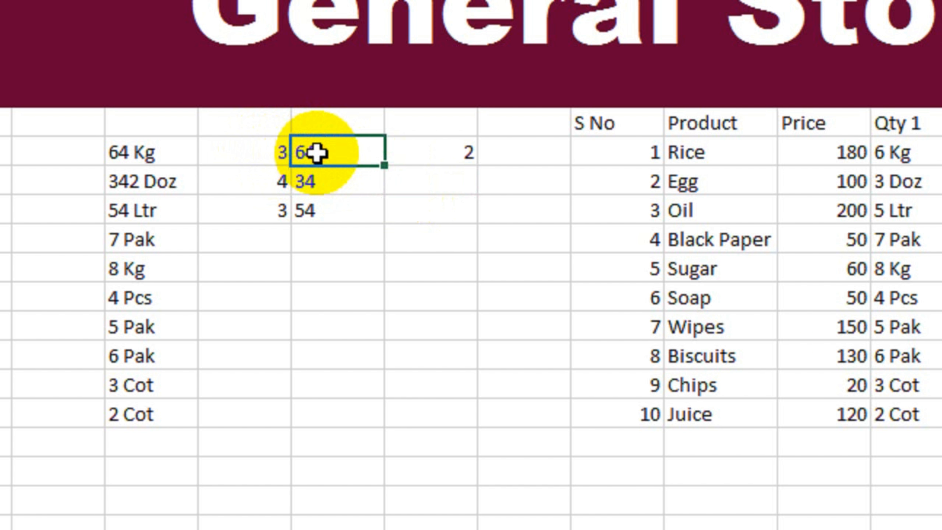
{"action": "type", "text": "=LEFT(C9,2)"}
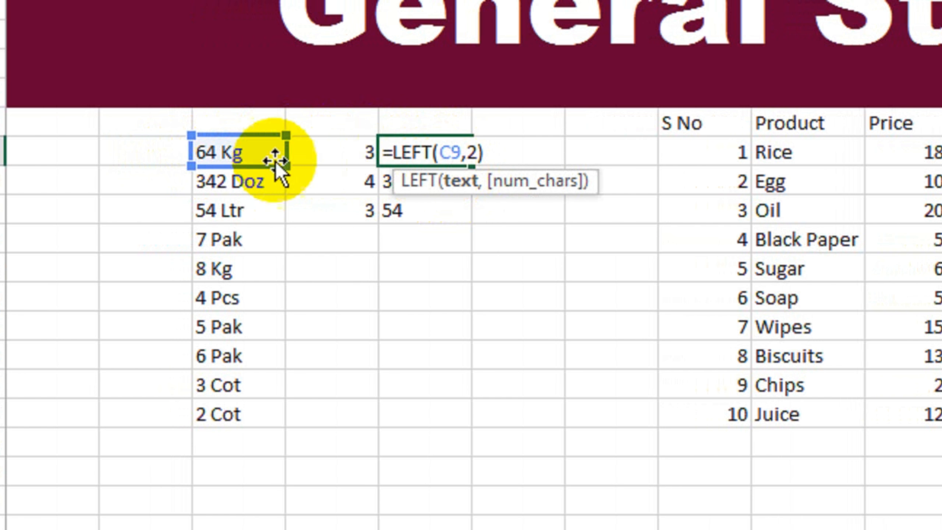
{"action": "left_click", "coordinate": [478, 152]}
{"action": "key", "text": "BackSpace"}
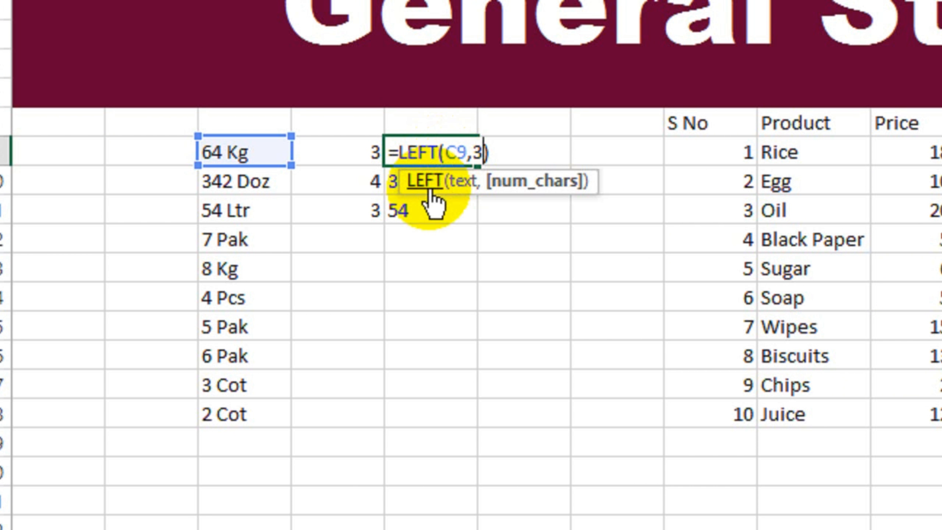
{"action": "key", "text": "Return"}
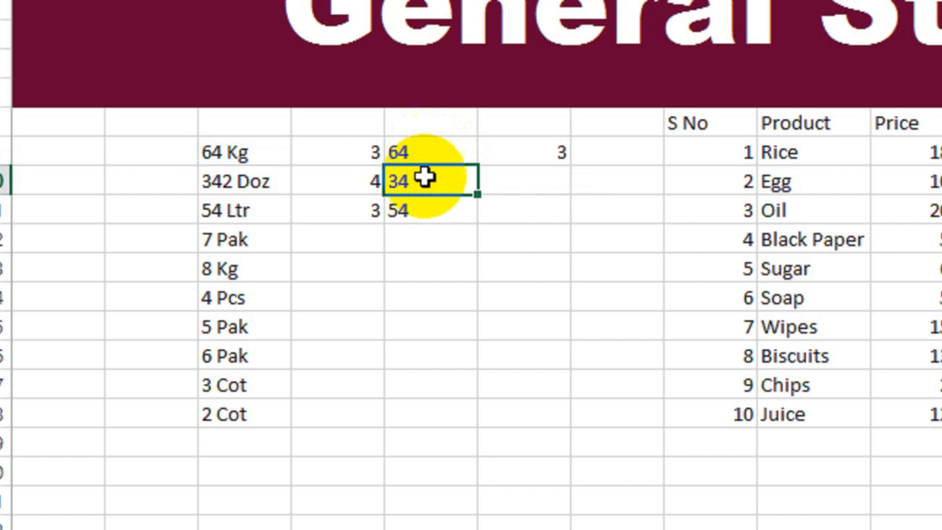
{"action": "left_click", "coordinate": [441, 154]}
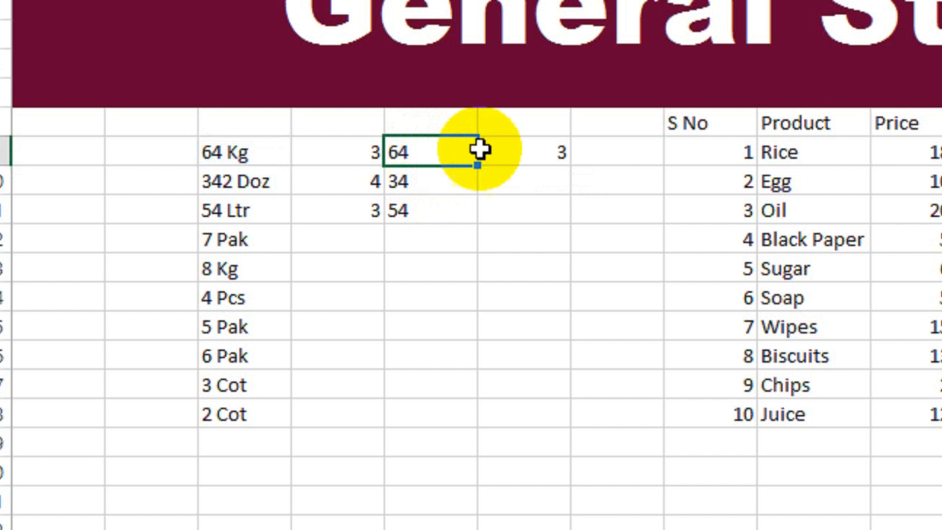
{"action": "left_click", "coordinate": [520, 156]}
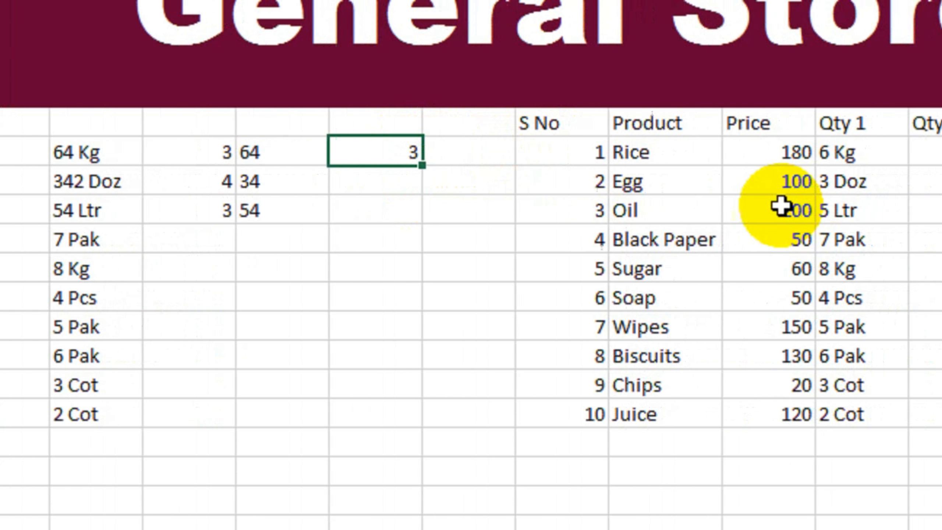
- Build the formula =LEFT(K9,FIND(" ",K9)) in the first Qty 2 cell, L9, to extract the text up to the space
{"action": "left_click", "coordinate": [794, 150]}
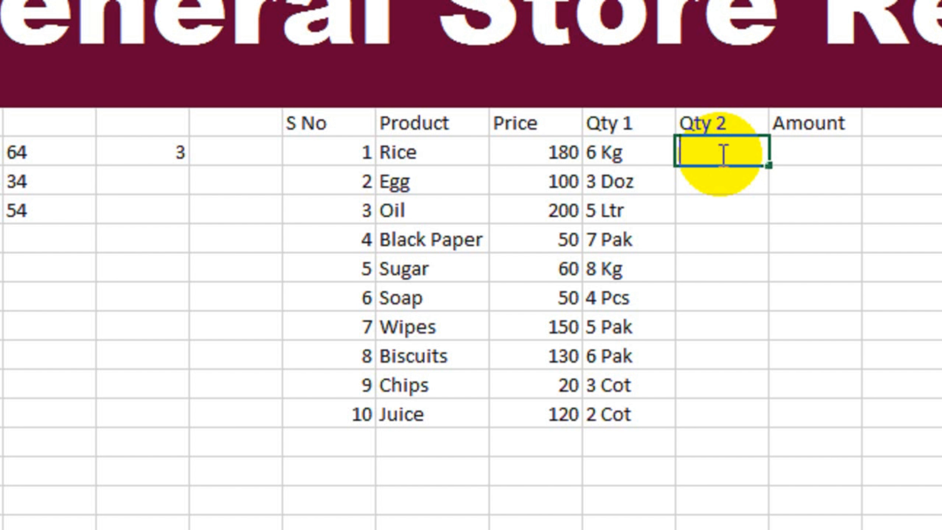
{"action": "type", "text": "le"}
{"action": "key", "text": "Tab"}
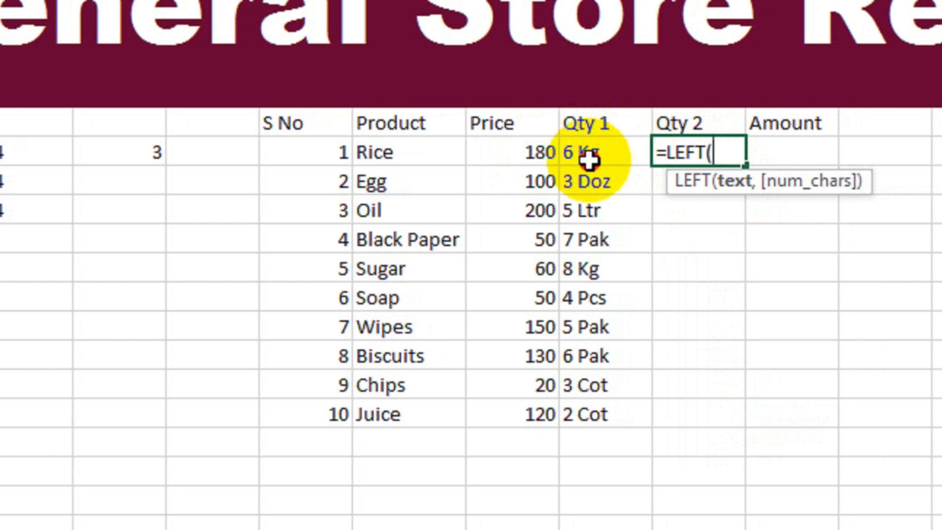
{"action": "left_click", "coordinate": [590, 160]}
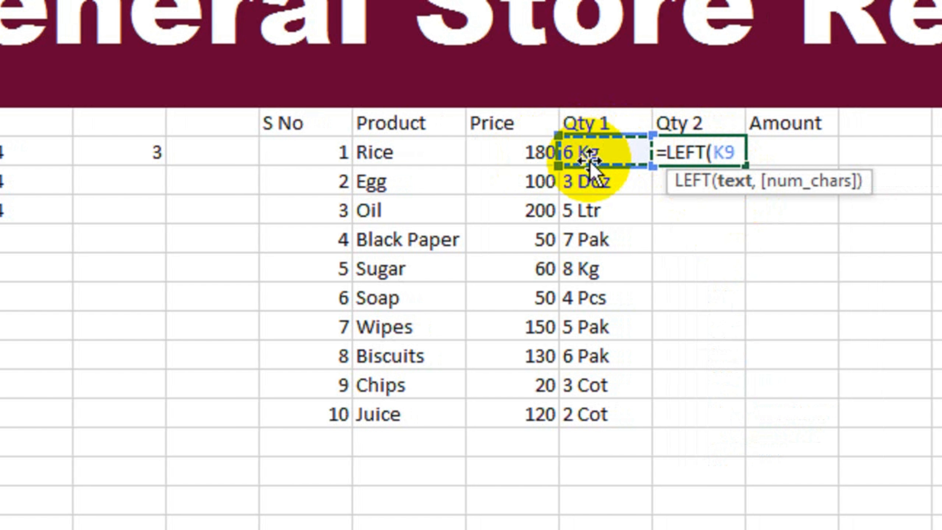
{"action": "type", "text": ","}
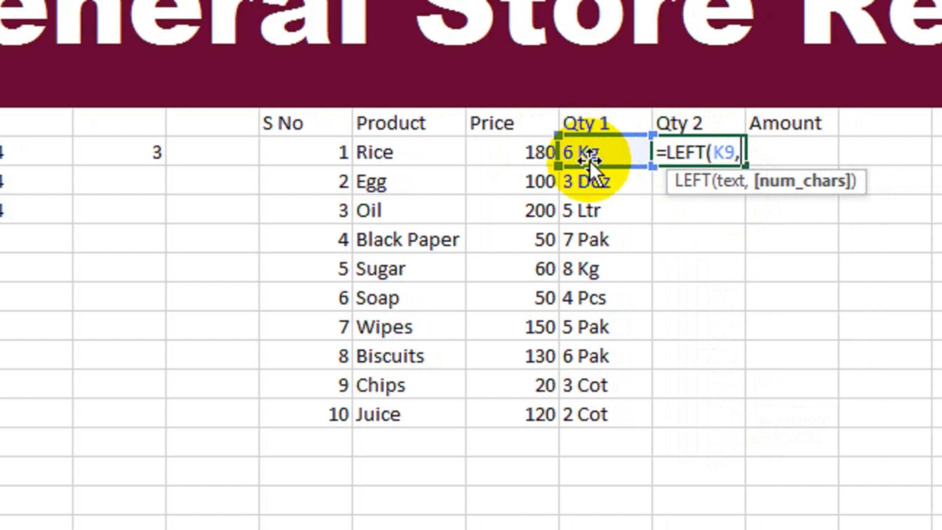
{"action": "type", "text": "find"}
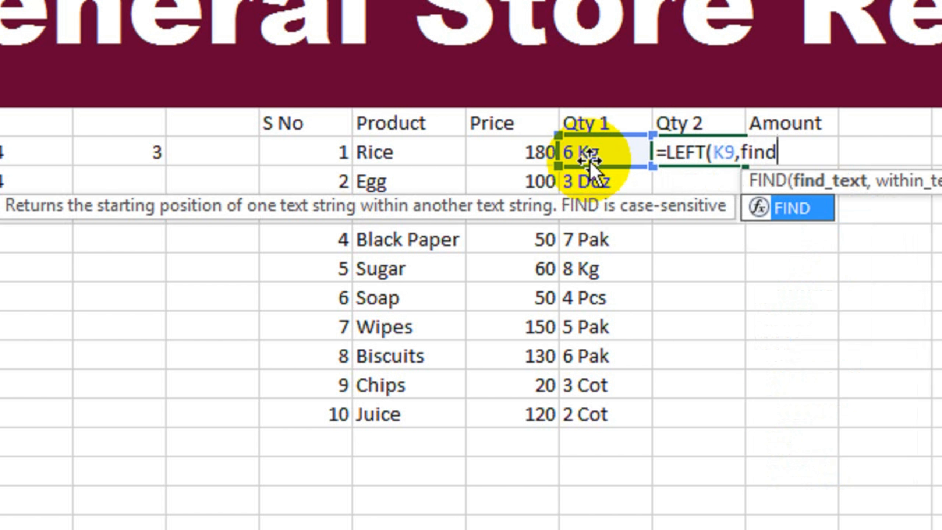
{"action": "key", "text": "Tab"}
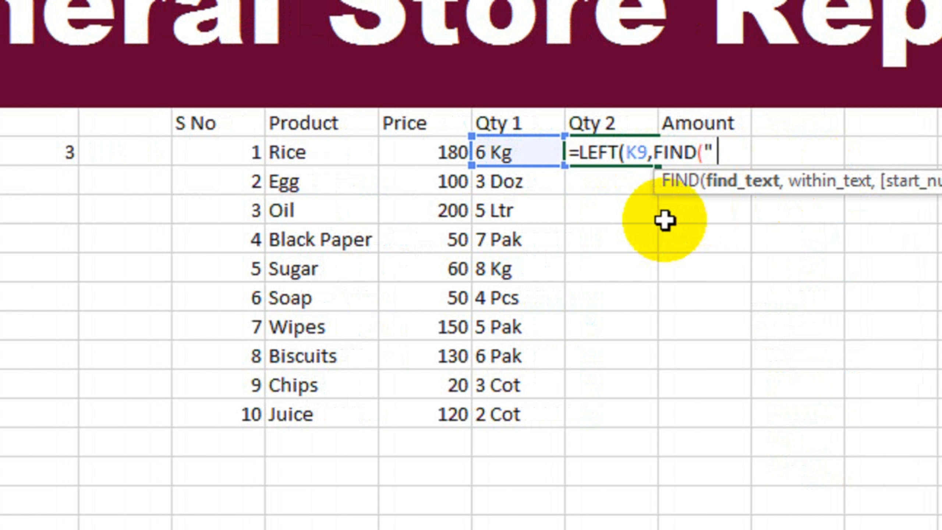
{"action": "type", "text": ","}
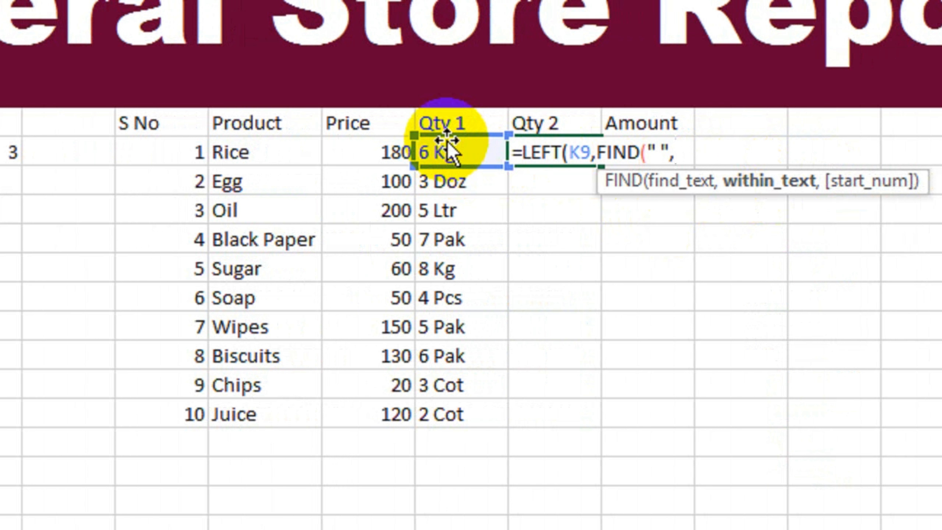
{"action": "left_click", "coordinate": [439, 149]}
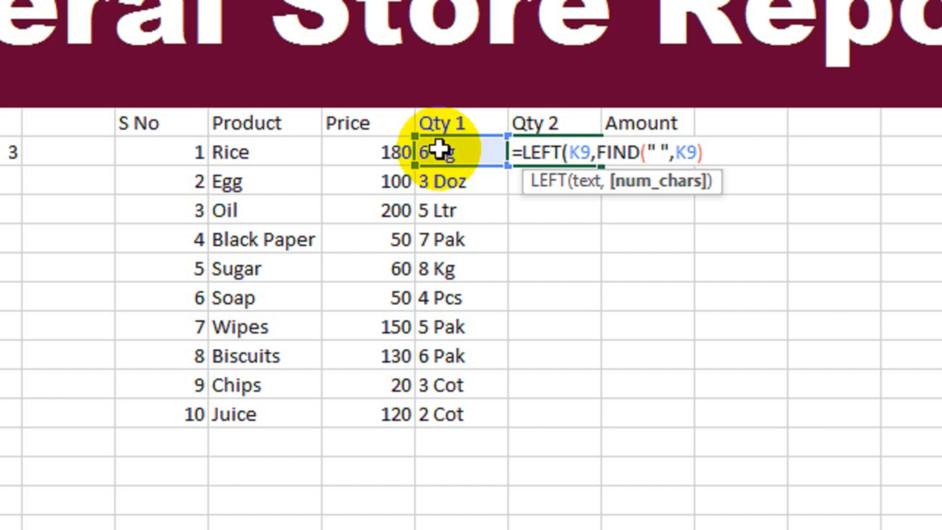
{"action": "type", "text": ")"}
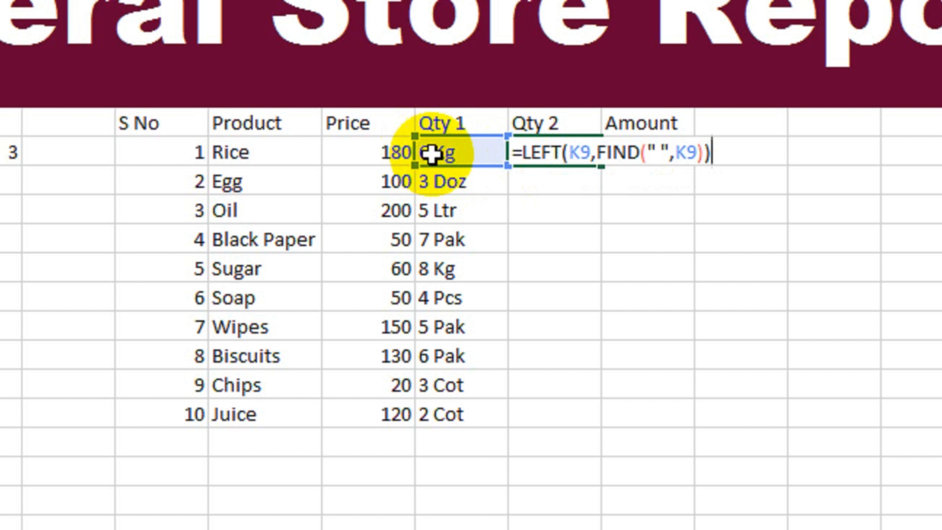
- Subtract 1 from the FIND result in the L9 formula to exclude the space, and enter the formula
{"action": "left_click", "coordinate": [701, 152]}
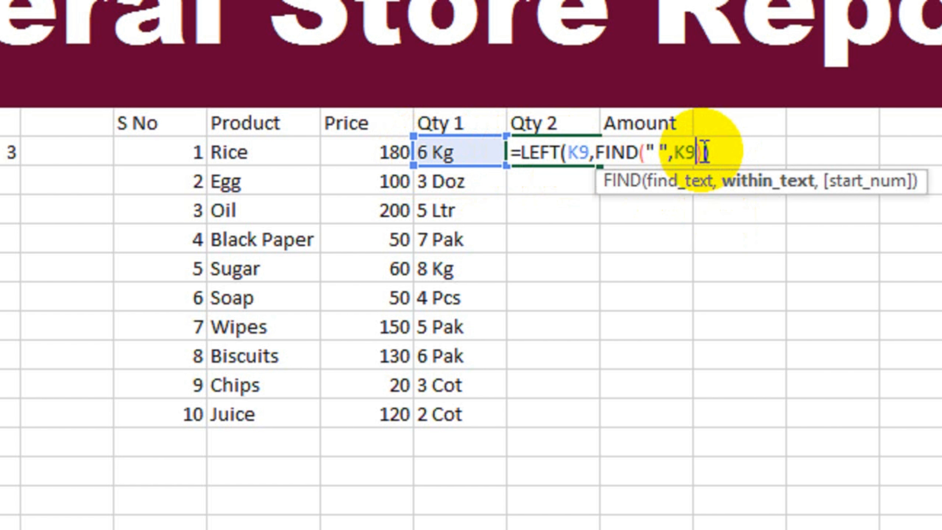
{"action": "left_click", "coordinate": [705, 152]}
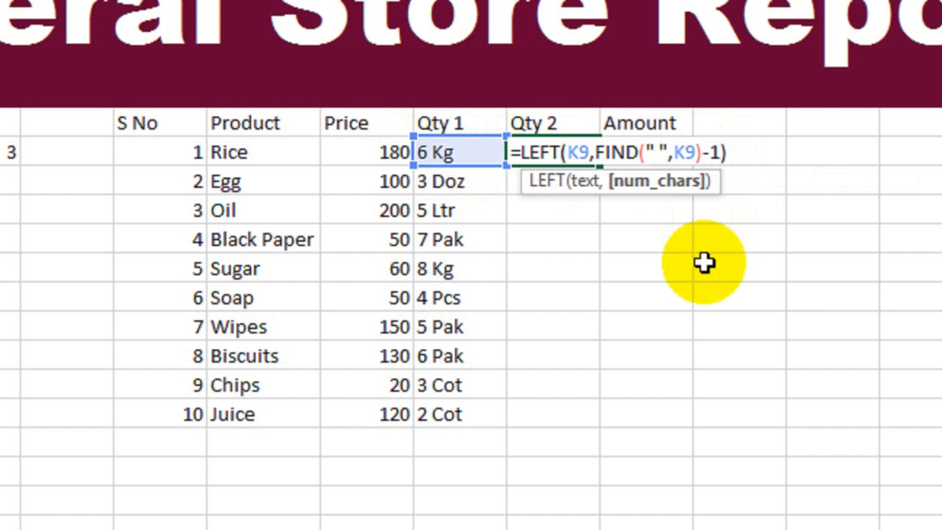
{"action": "key", "text": "Return"}
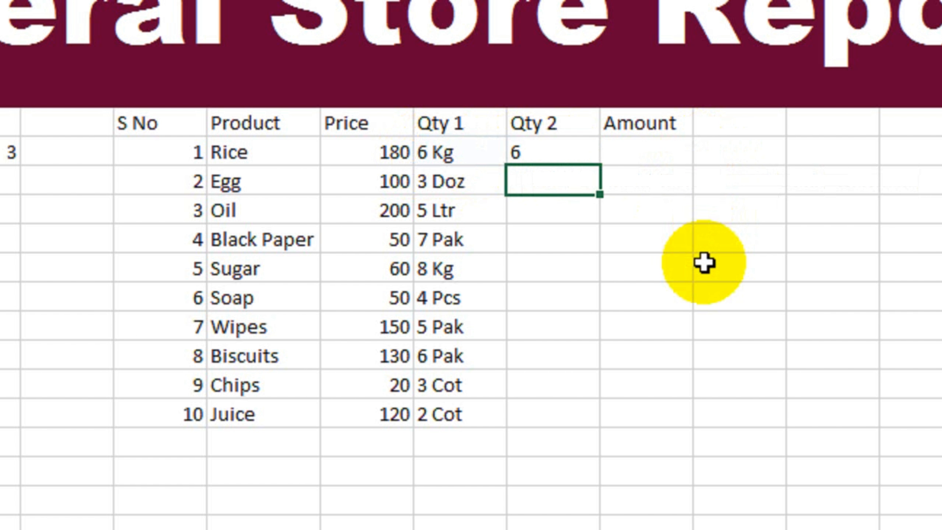
- Wrap the L9 formula in VALUE to convert the quantity to a number, and fill it down to L18
{"action": "left_click", "coordinate": [521, 145]}
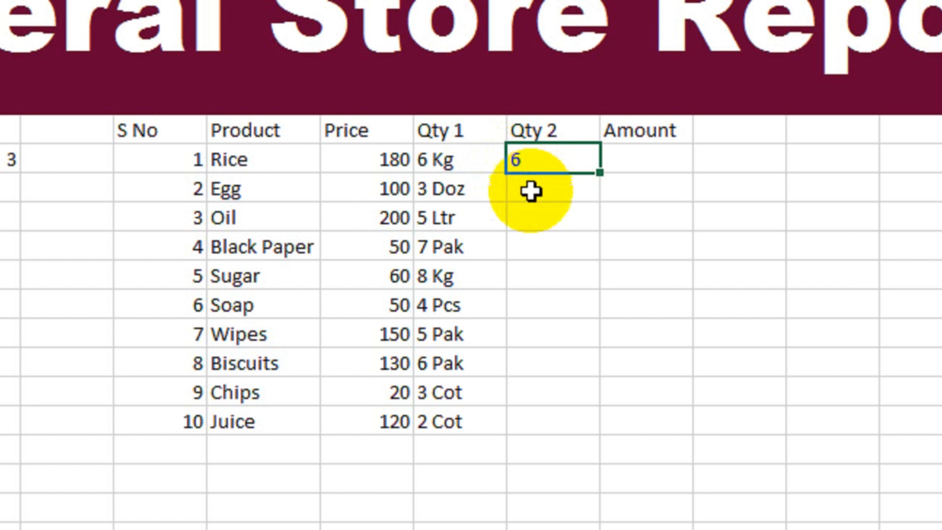
{"action": "double_click", "coordinate": [541, 158]}
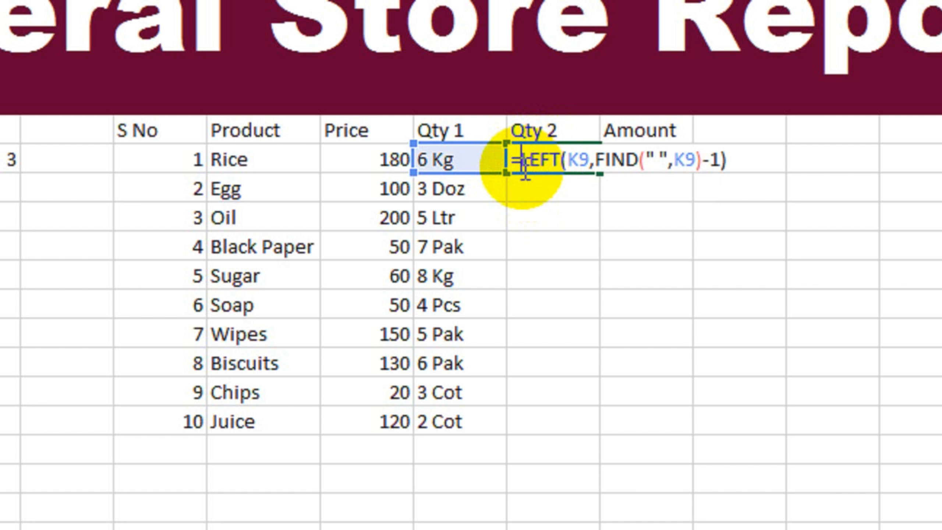
{"action": "type", "text": "valu"}
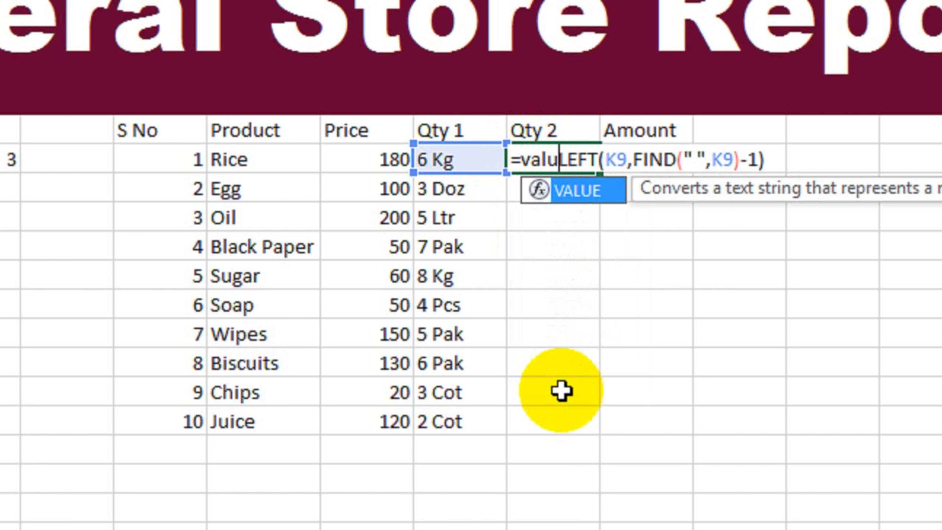
{"action": "key", "text": "Tab"}
{"action": "left_click", "coordinate": [813, 156]}
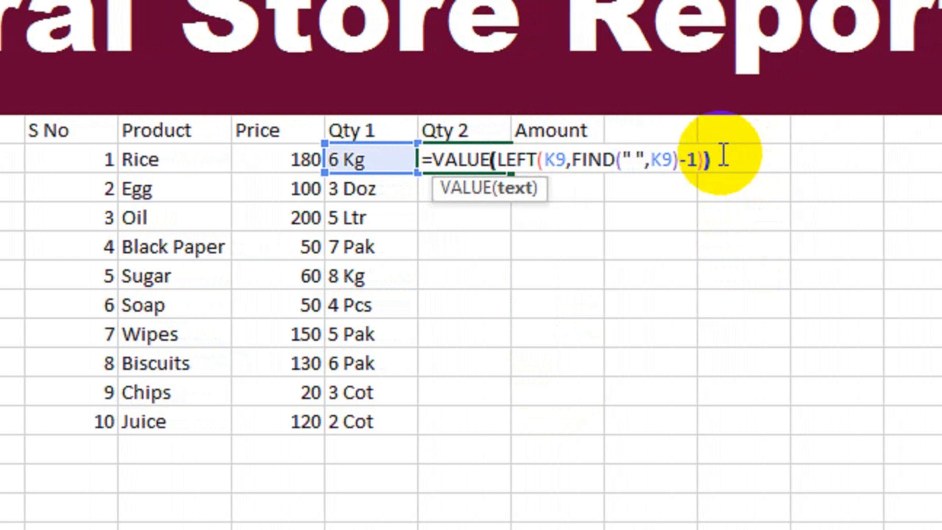
{"action": "key", "text": "Return"}
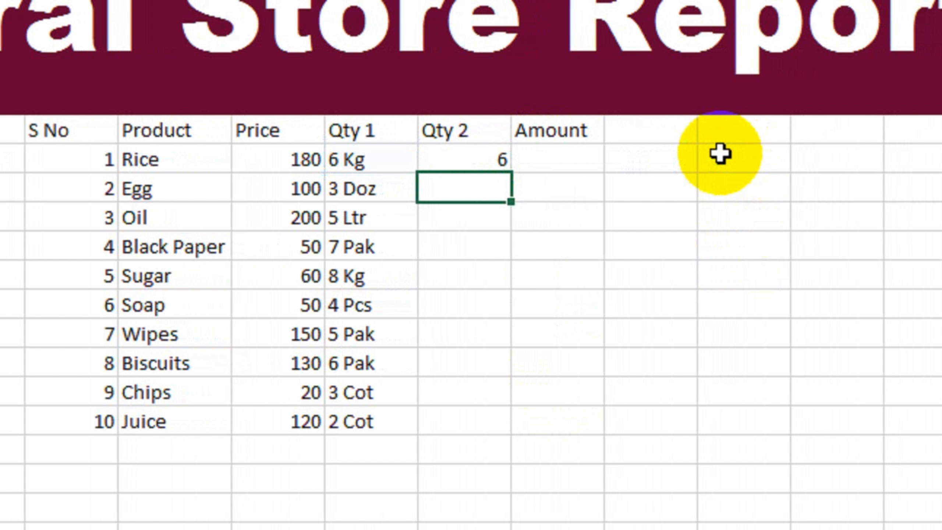
{"action": "left_click", "coordinate": [488, 153]}
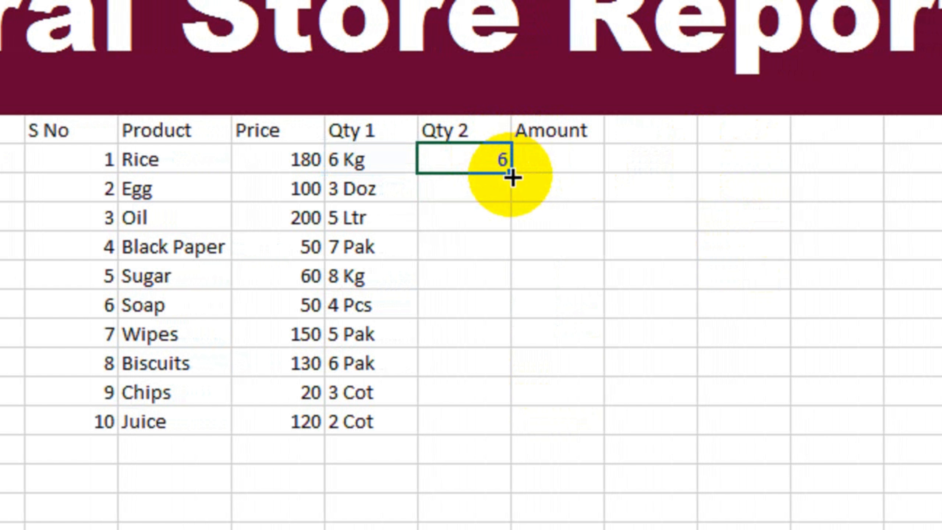
{"action": "left_click_drag", "start_coordinate": [511, 178], "coordinate": [482, 426]}
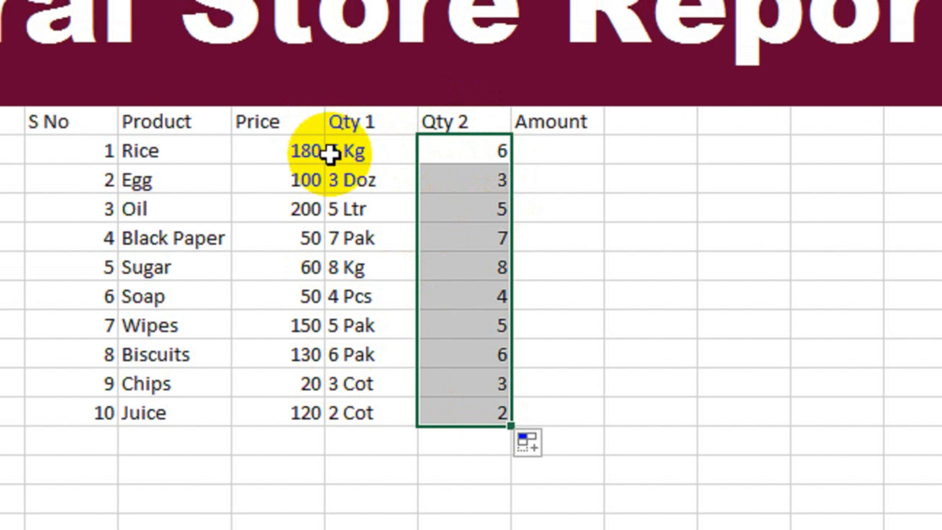
- Calculate the first Amount in M9 with =J9*L9 and fill the formula down to M18
{"action": "left_click", "coordinate": [548, 159]}
{"action": "type", "text": "="}
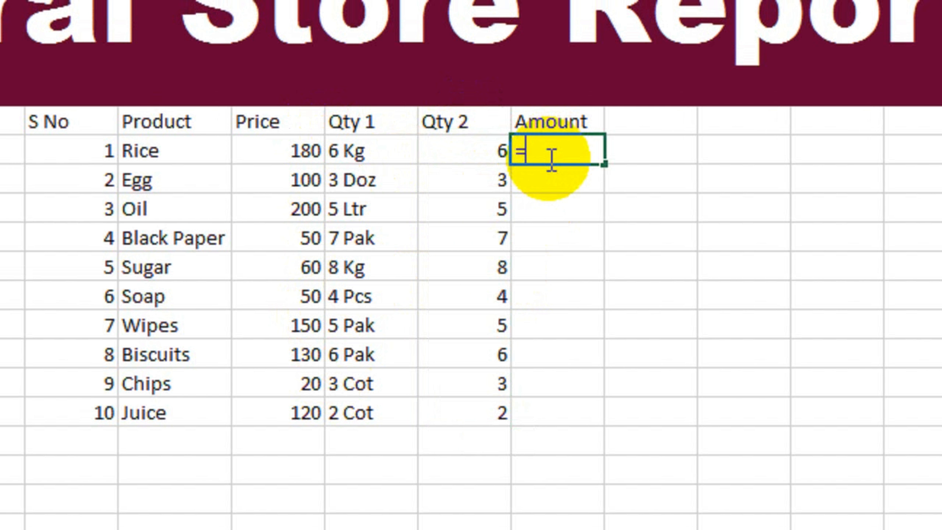
{"action": "left_click", "coordinate": [284, 152]}
{"action": "type", "text": "*"}
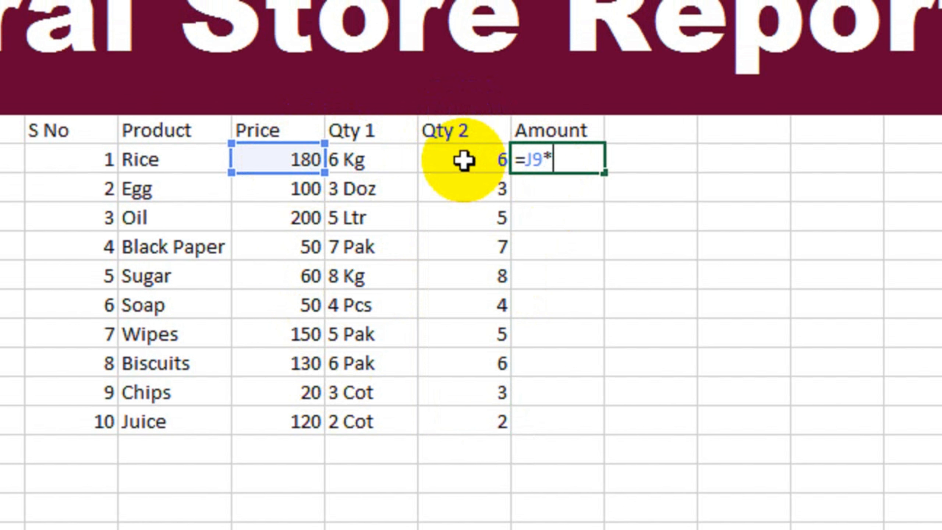
{"action": "left_click", "coordinate": [464, 151]}
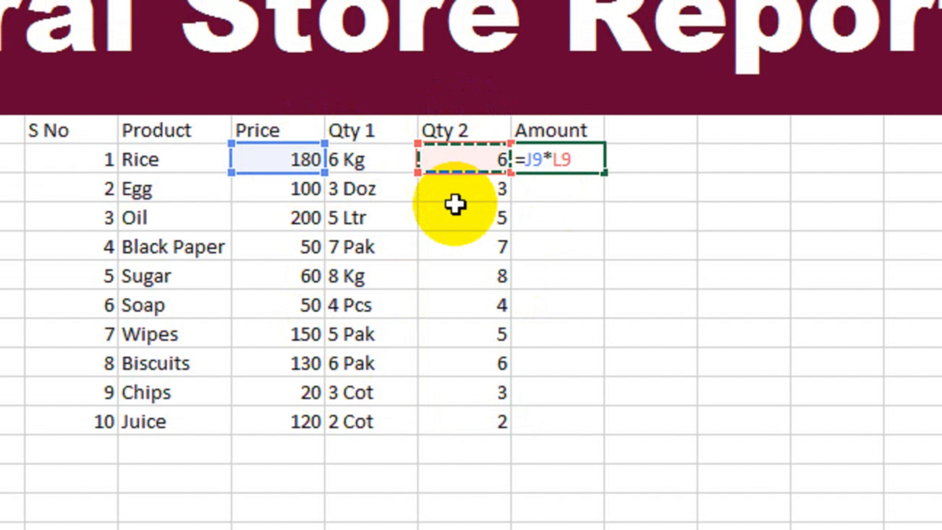
{"action": "key", "text": "Return"}
{"action": "left_click_drag", "start_coordinate": [555, 156], "coordinate": [586, 435]}
{"action": "left_click", "coordinate": [584, 152]}
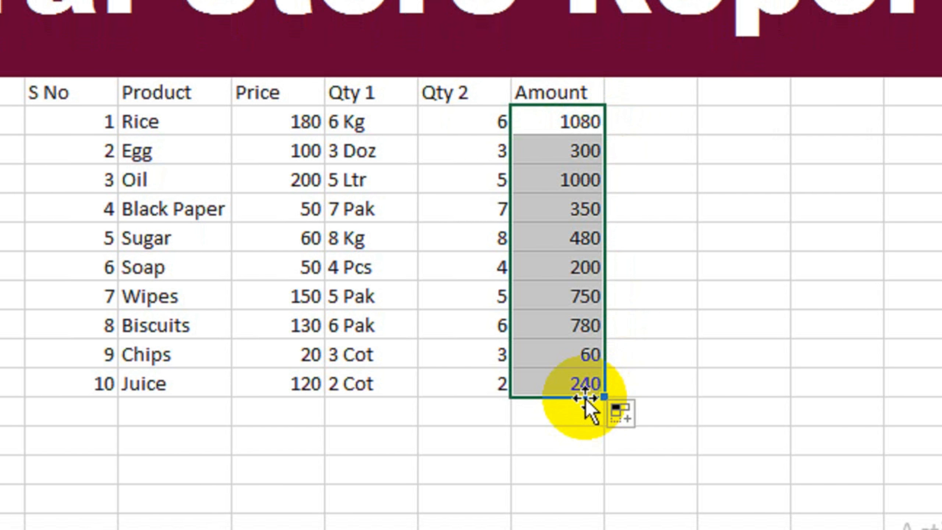
- Enter a SUM formula over M10:M18 in the cell directly below the Amount column
{"action": "left_click_drag", "start_coordinate": [556, 384], "coordinate": [557, 421]}
{"action": "left_click", "coordinate": [557, 399]}
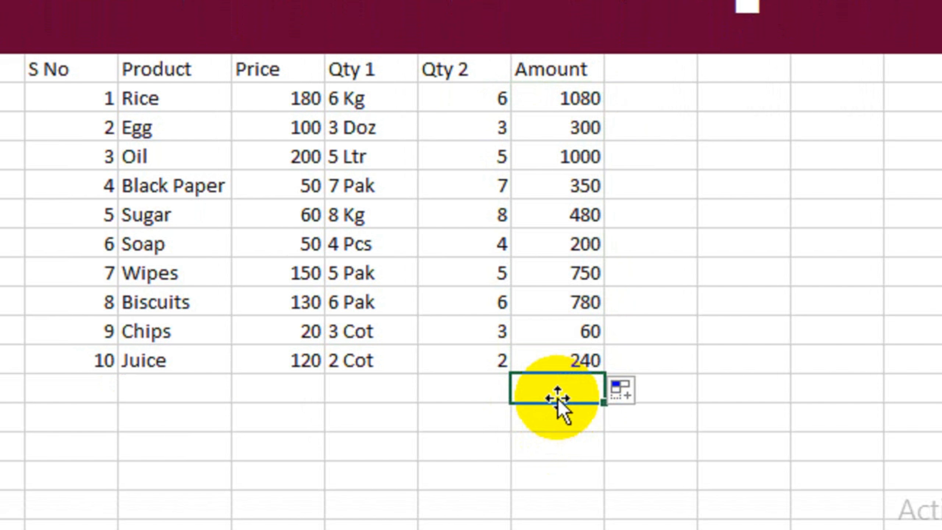
{"action": "type", "text": "=sum("}
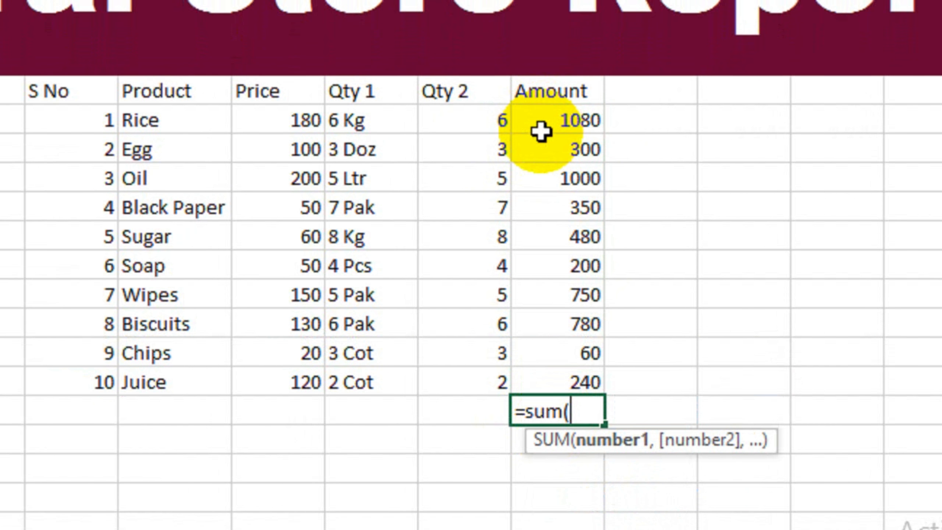
{"action": "left_click", "coordinate": [541, 109]}
{"action": "key", "text": "Down"}
{"action": "key", "text": "Down"}
{"action": "key", "text": "Down"}
{"action": "key", "text": "Down"}
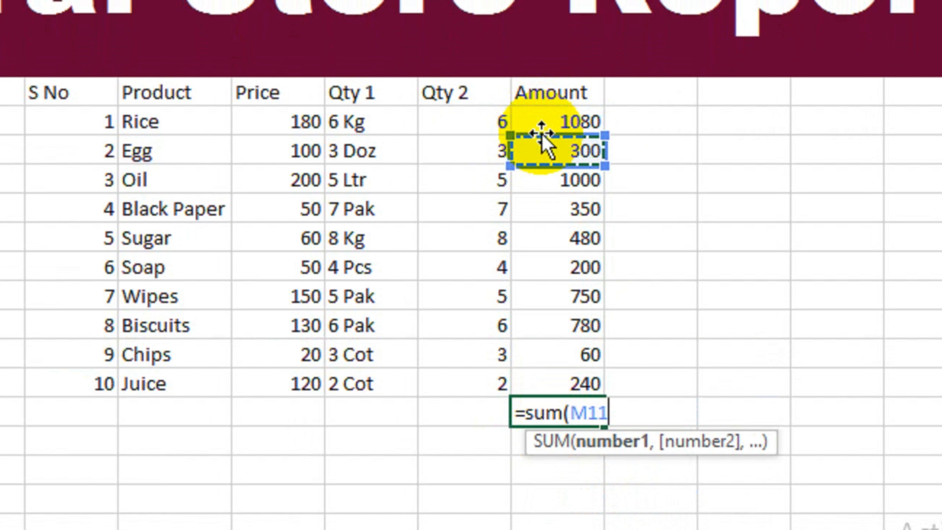
{"action": "key", "text": "Up"}
{"action": "key", "text": "Up"}
{"action": "key", "text": "Up"}
{"action": "key", "text": "Up"}
{"action": "key", "text": "Down"}
{"action": "key", "text": "Down"}
{"action": "key", "text": "Down"}
{"action": "key", "text": "Down"}
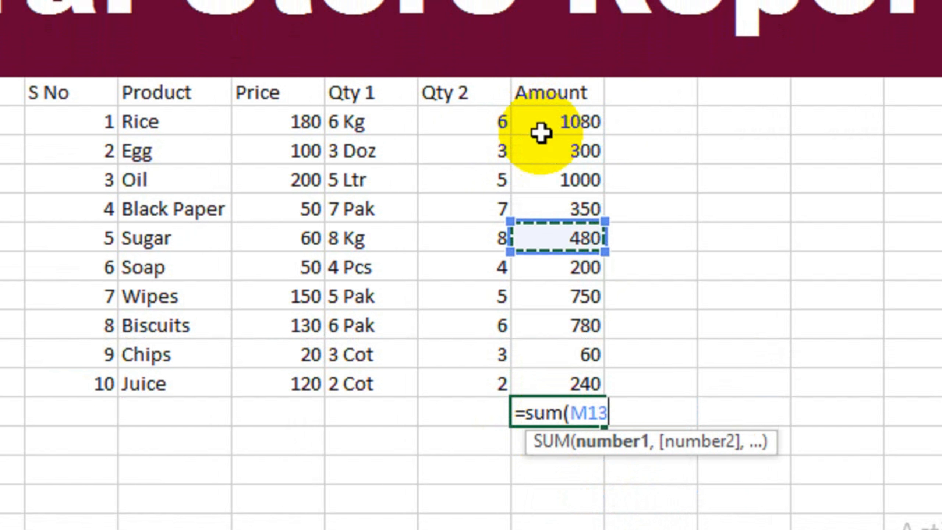
{"action": "key", "text": "Up"}
{"action": "key", "text": "Up"}
{"action": "key", "text": "Up"}
{"action": "key", "text": "shift+Down"}
{"action": "key", "text": "shift+Down"}
{"action": "key", "text": "shift+Down"}
{"action": "key", "text": "shift+Down"}
{"action": "key", "text": "shift+Down"}
{"action": "key", "text": "shift+Down"}
{"action": "key", "text": "shift+Down"}
{"action": "key", "text": "shift+Down"}
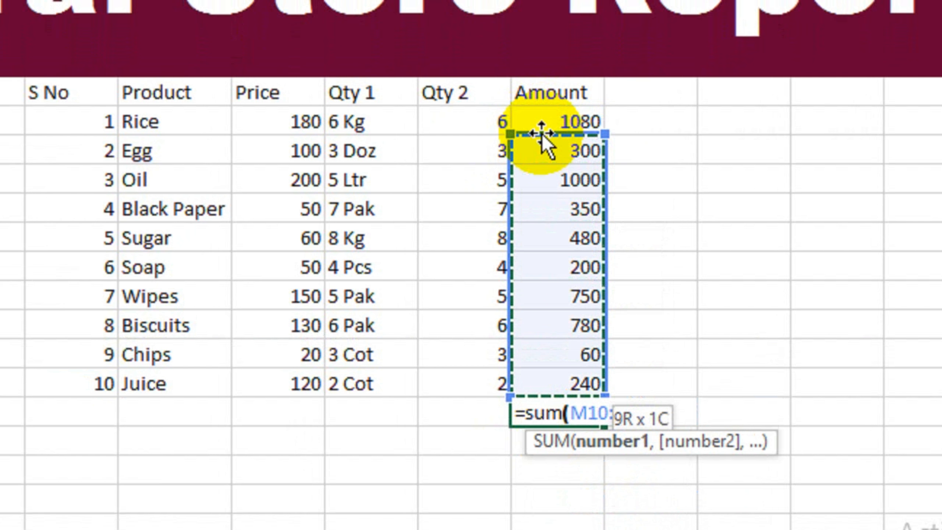
{"action": "key", "text": "Return"}
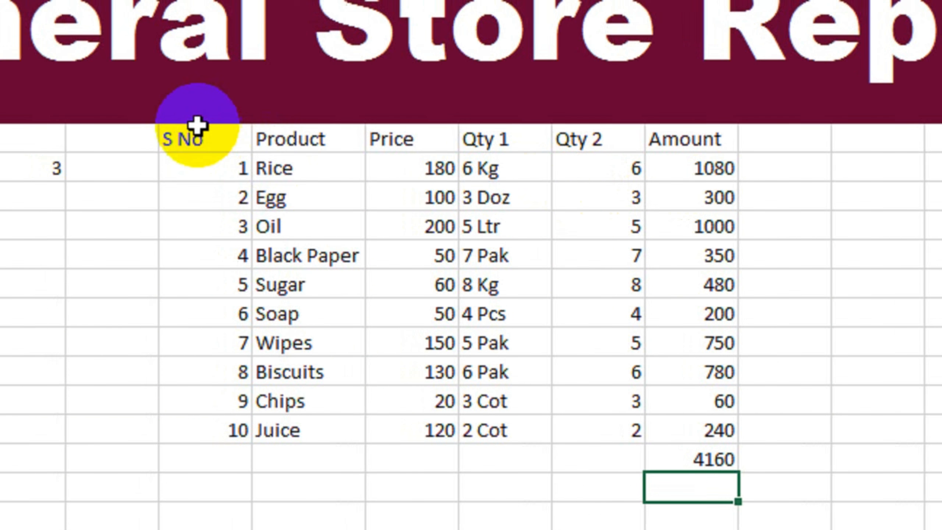
- Apply all borders to the product table from the S No header to the last Amount, H8:M18
{"action": "left_click", "coordinate": [198, 126]}
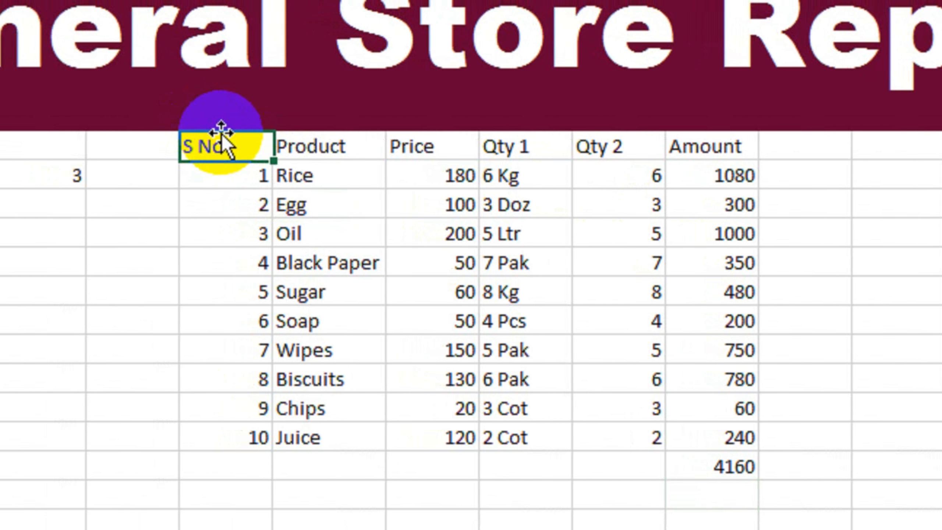
{"action": "key", "text": "shift+Right"}
{"action": "key", "text": "shift+Right"}
{"action": "key", "text": "shift+Down"}
{"action": "key", "text": "shift+Down"}
{"action": "key", "text": "shift+Right"}
{"action": "key", "text": "shift+Down"}
{"action": "key", "text": "shift+Right"}
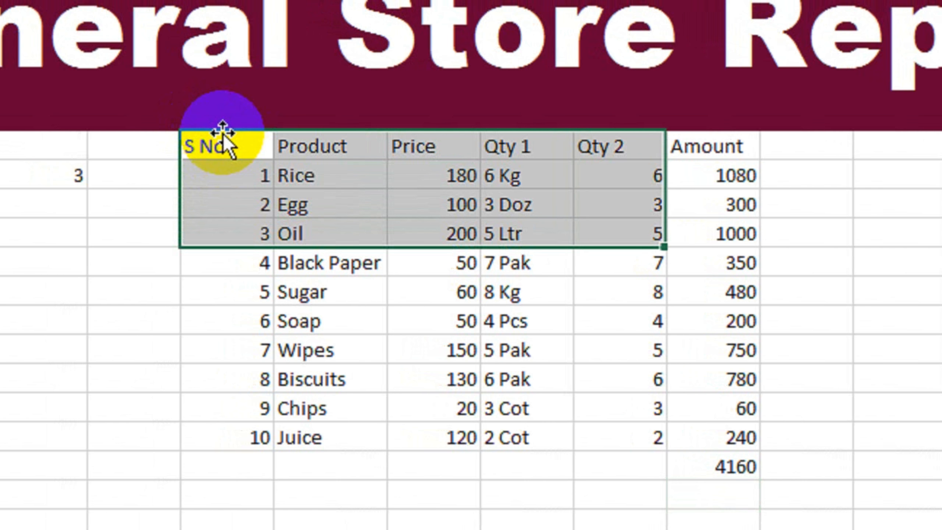
{"action": "key", "text": "shift+Right"}
{"action": "key", "text": "shift+Down"}
{"action": "key", "text": "shift+Down"}
{"action": "key", "text": "shift+Down"}
{"action": "key", "text": "shift+Down"}
{"action": "key", "text": "shift+Down"}
{"action": "key", "text": "shift+Down"}
{"action": "key", "text": "shift+Down"}
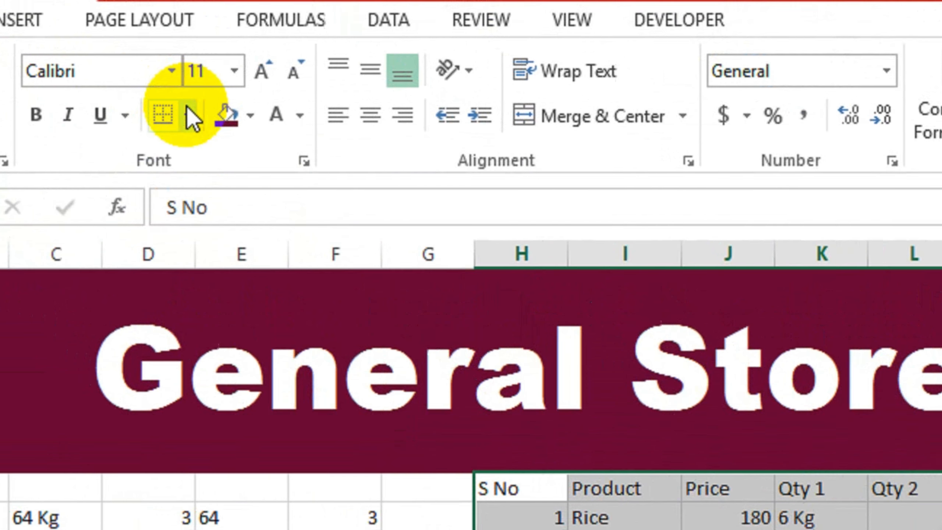
{"action": "left_click", "coordinate": [98, 44]}
{"action": "left_click", "coordinate": [273, 386]}
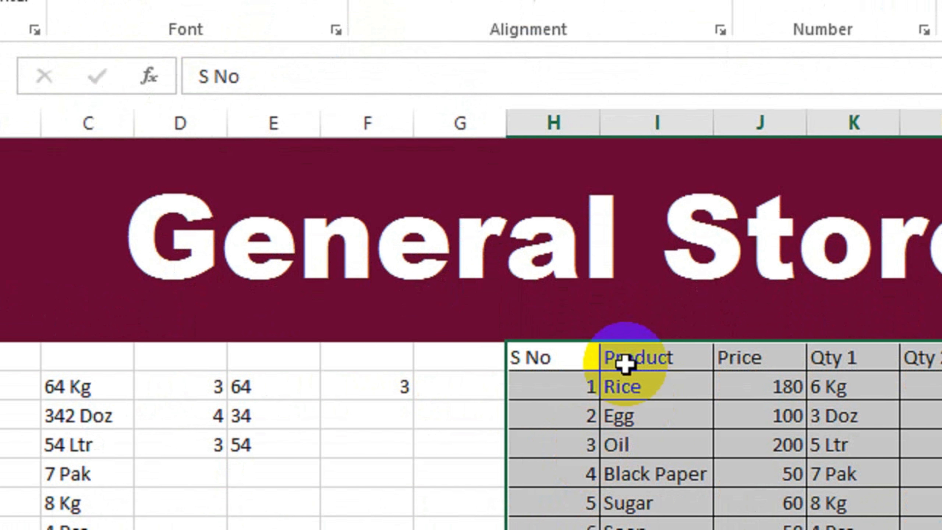
- Make the table's header row from S No to Amount bold and give it a gold fill
{"action": "left_click", "coordinate": [563, 358]}
{"action": "key", "text": "shift+Right"}
{"action": "key", "text": "shift+Right"}
{"action": "key", "text": "shift+Right"}
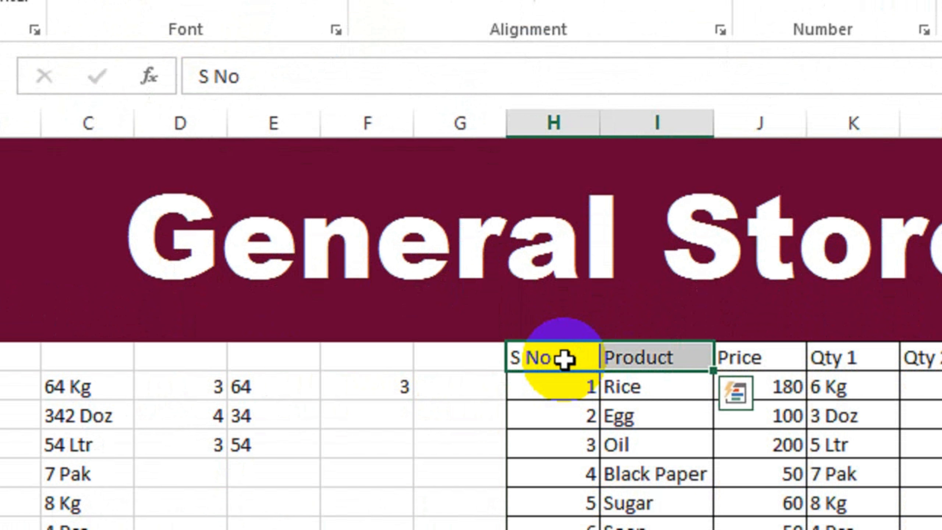
{"action": "key", "text": "shift+Right"}
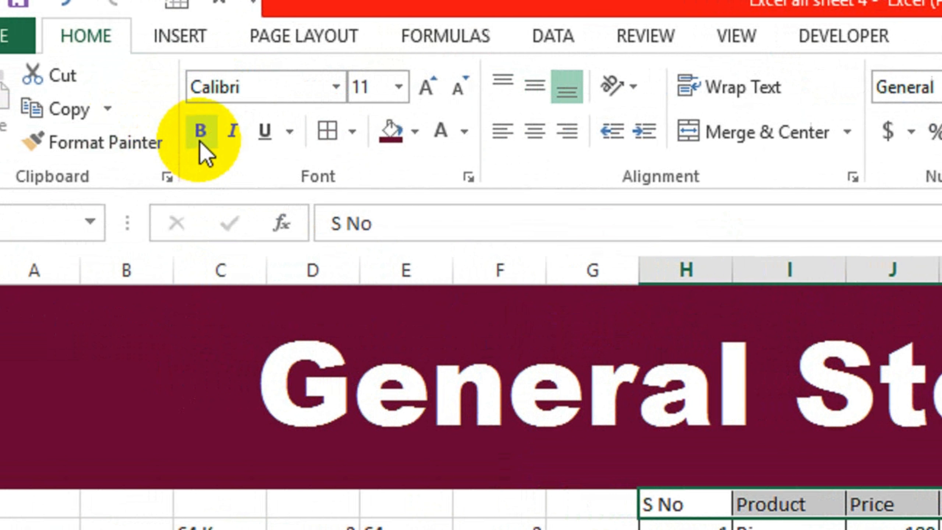
{"action": "left_click", "coordinate": [200, 135]}
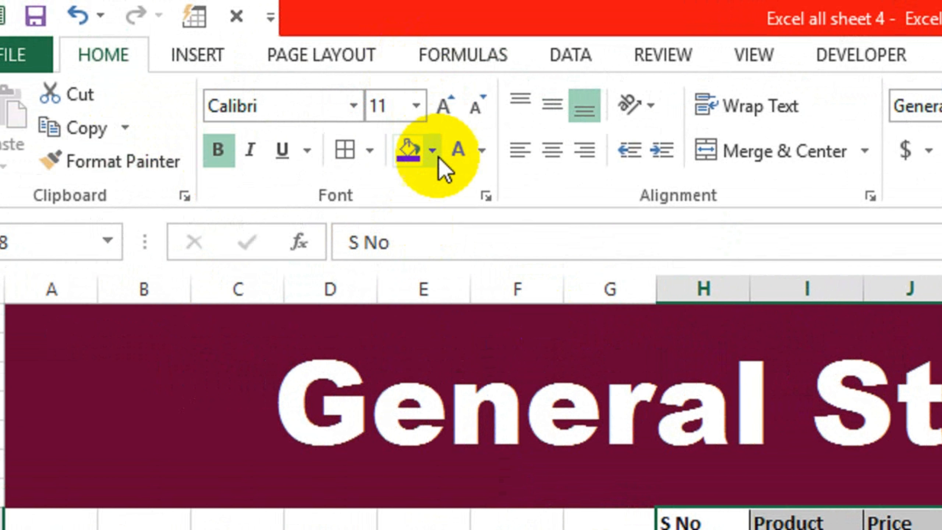
{"action": "left_click", "coordinate": [432, 150]}
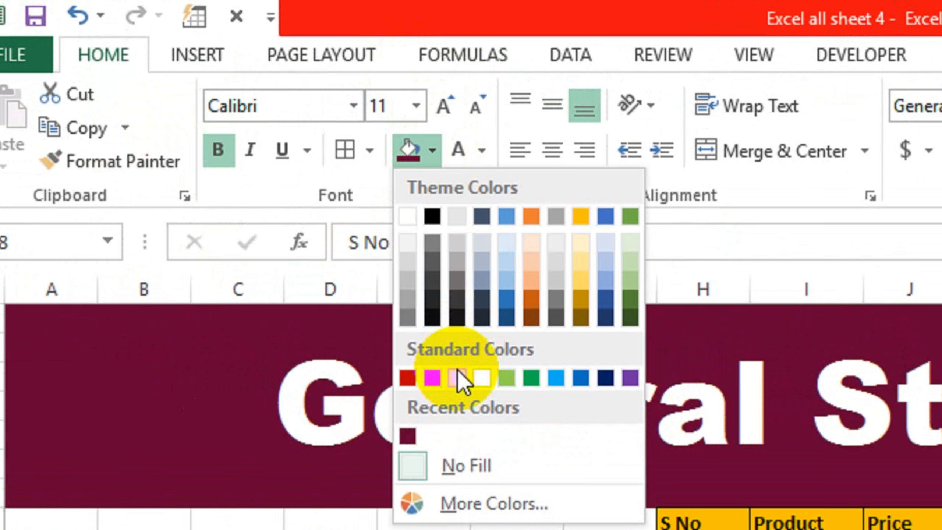
{"action": "left_click", "coordinate": [458, 376]}
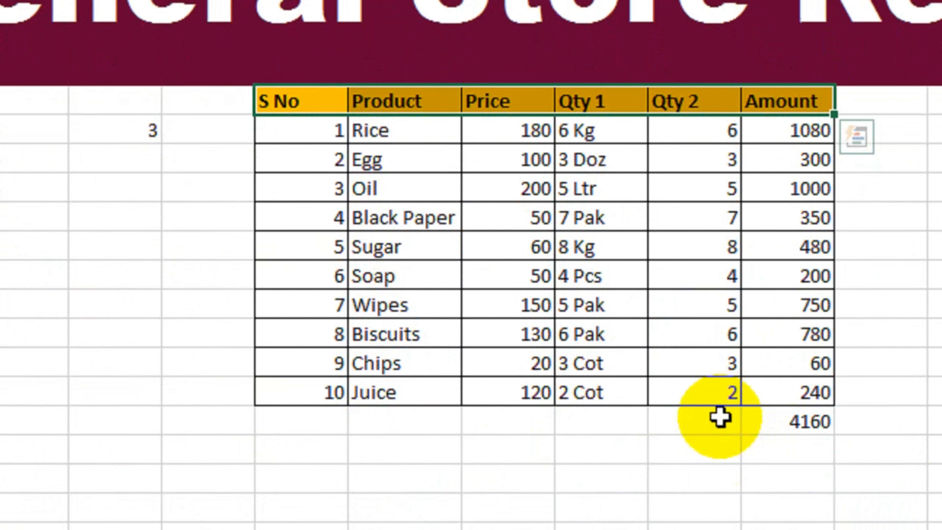
- Merge and center H19:L19 below the table and enter Total there as a bold, right-aligned label
{"action": "left_click", "coordinate": [719, 417]}
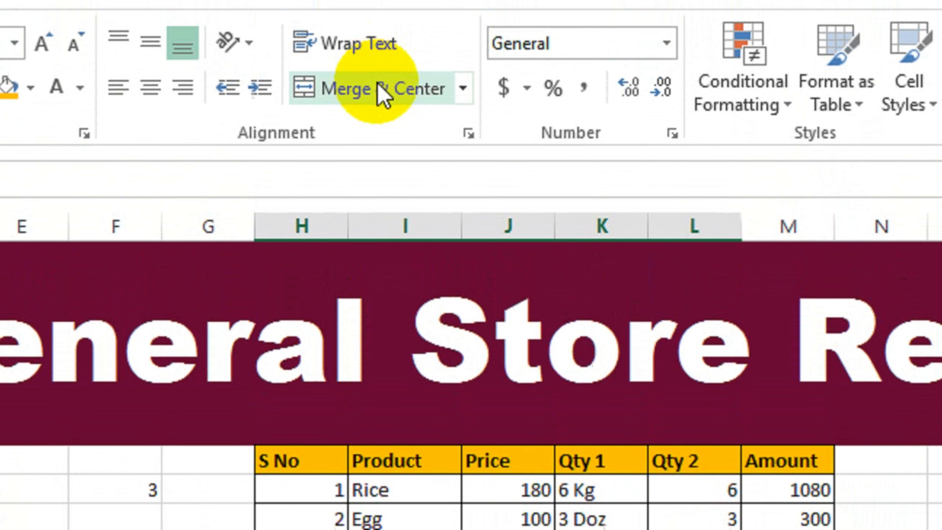
{"action": "left_click", "coordinate": [382, 88]}
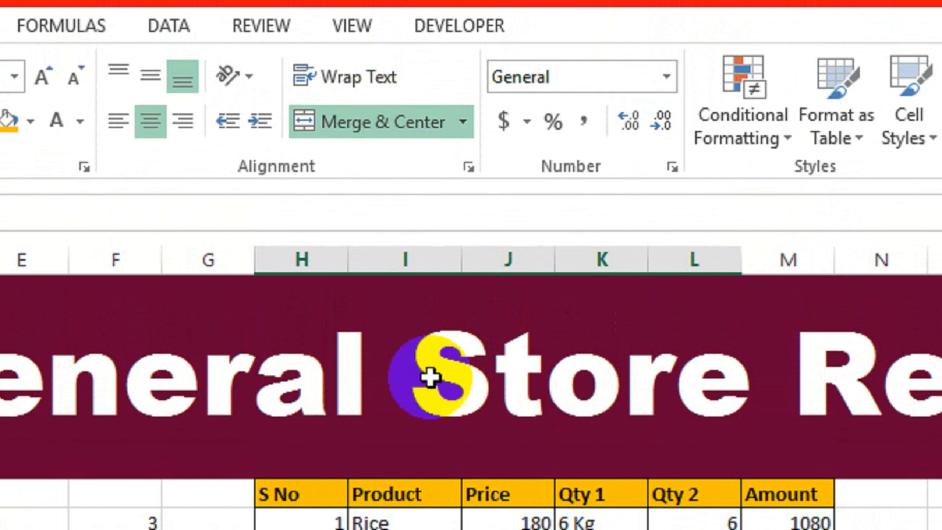
{"action": "type", "text": "T"}
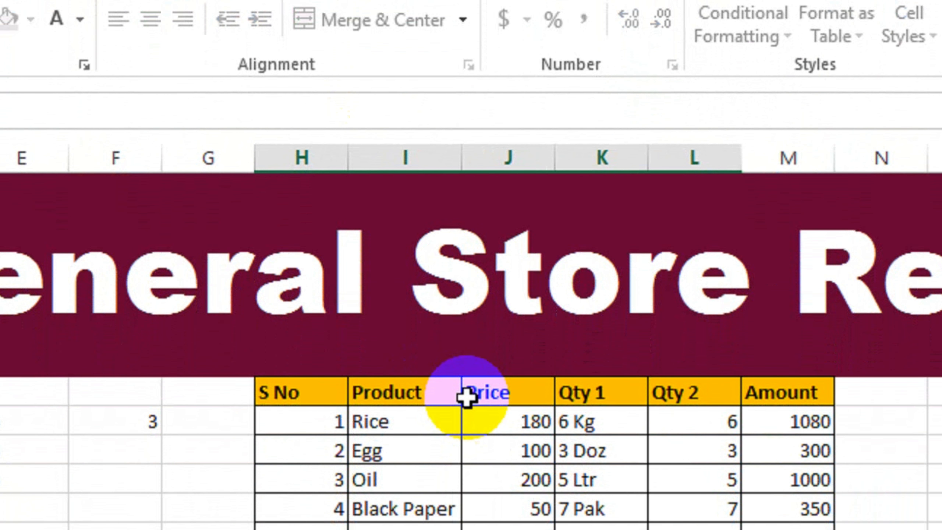
{"action": "key", "text": "Return"}
{"action": "key", "text": "Up"}
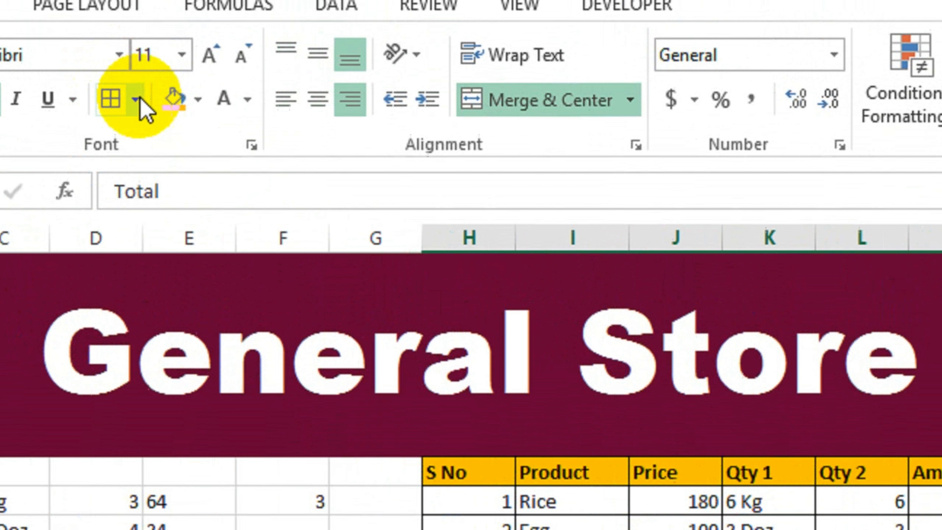
- Put a thick box border around the Total row, H19:M19, and a right border on the merged Total cell
{"action": "left_click", "coordinate": [141, 101]}
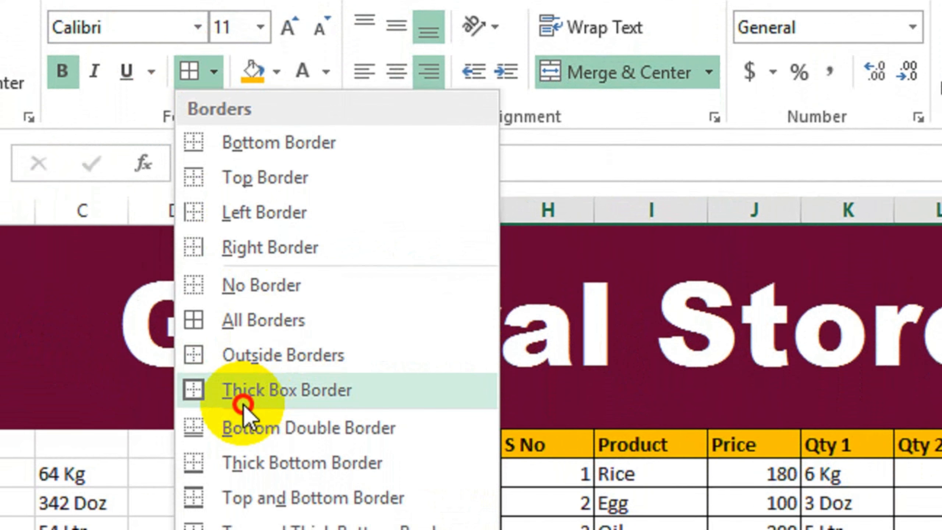
{"action": "left_click", "coordinate": [243, 390]}
{"action": "left_click", "coordinate": [790, 423]}
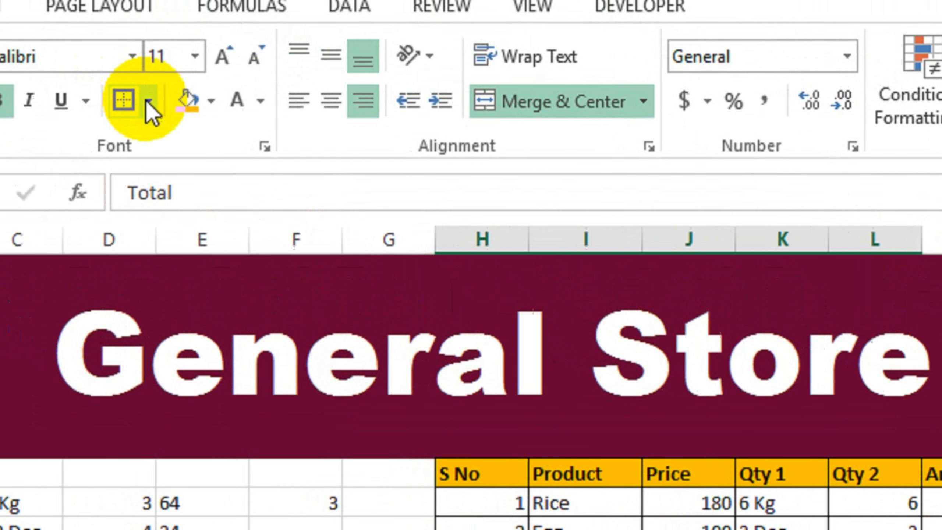
{"action": "left_click", "coordinate": [151, 101]}
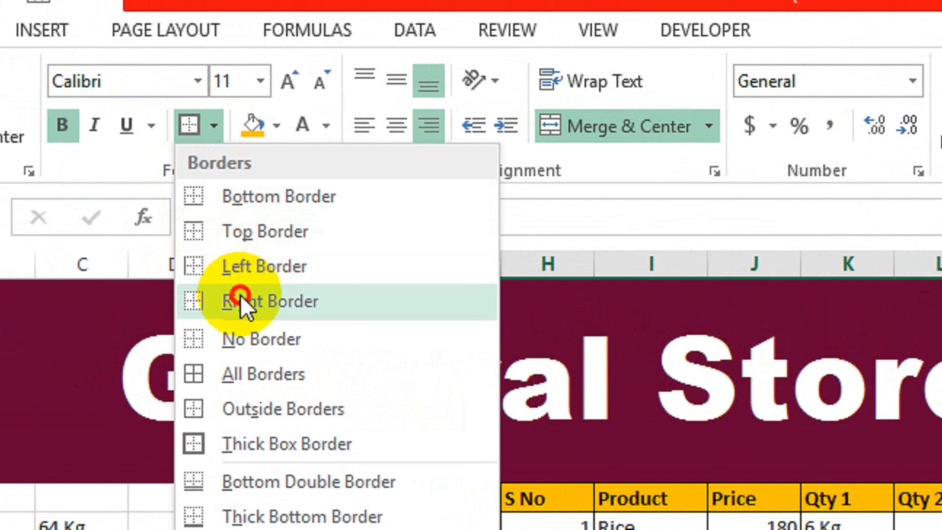
{"action": "left_click", "coordinate": [241, 301]}
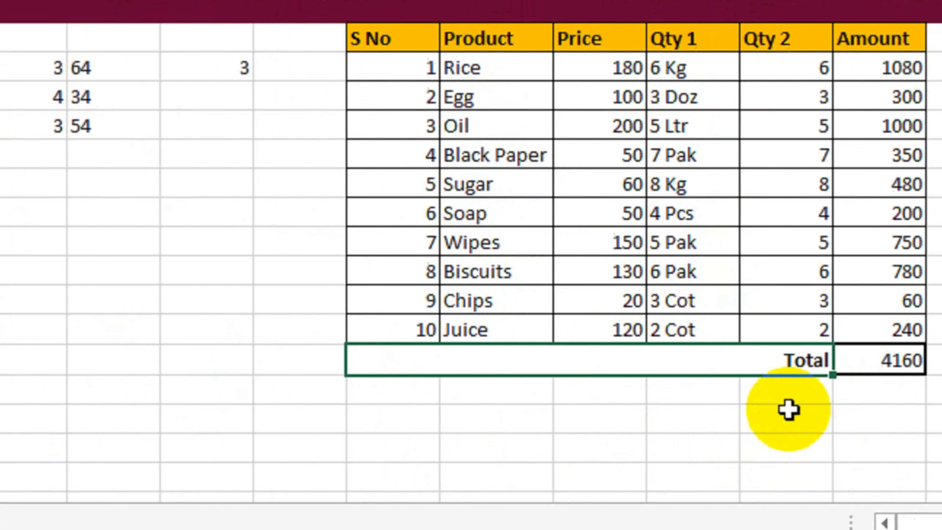
{"action": "left_click", "coordinate": [788, 408]}
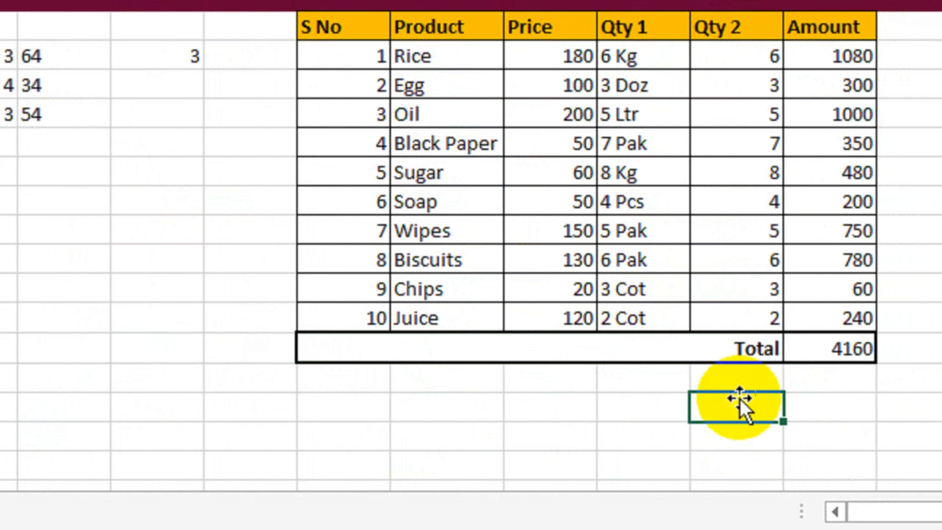